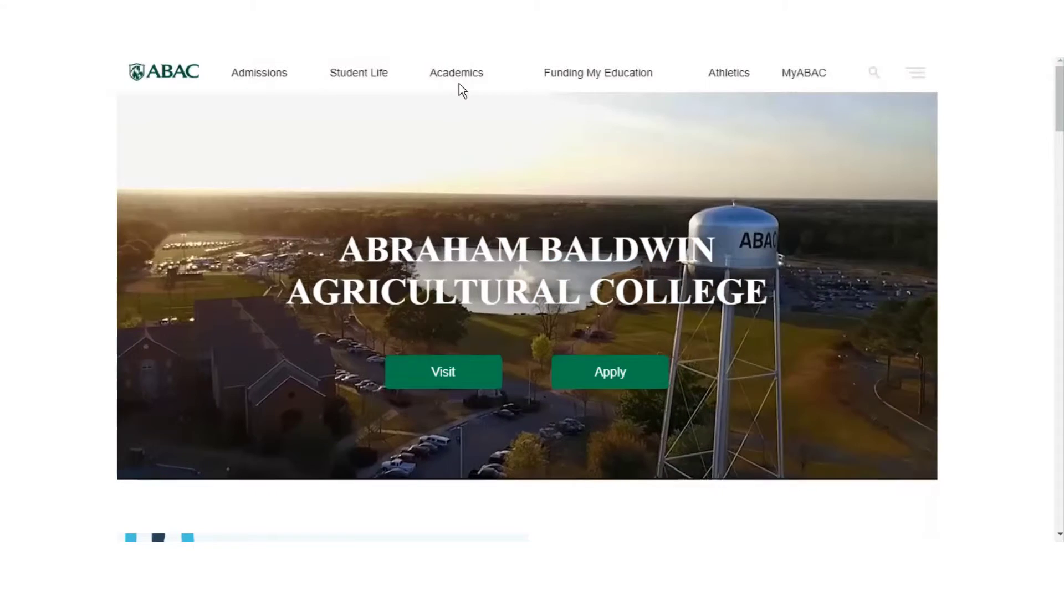
Go to the ABAC Library page through the Academics menu
mouse_move(459, 78)
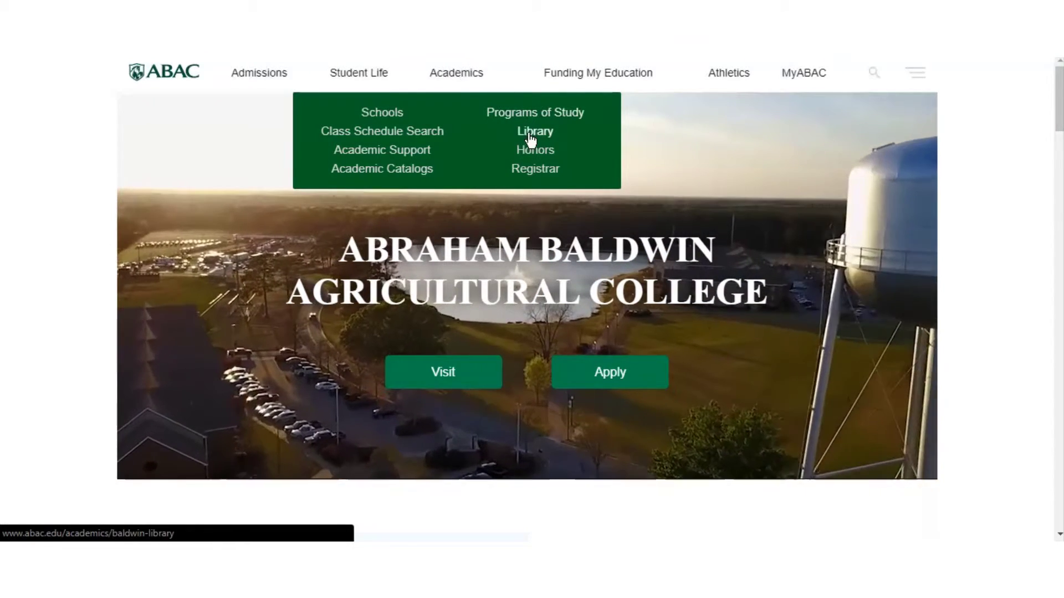
left_click(527, 133)
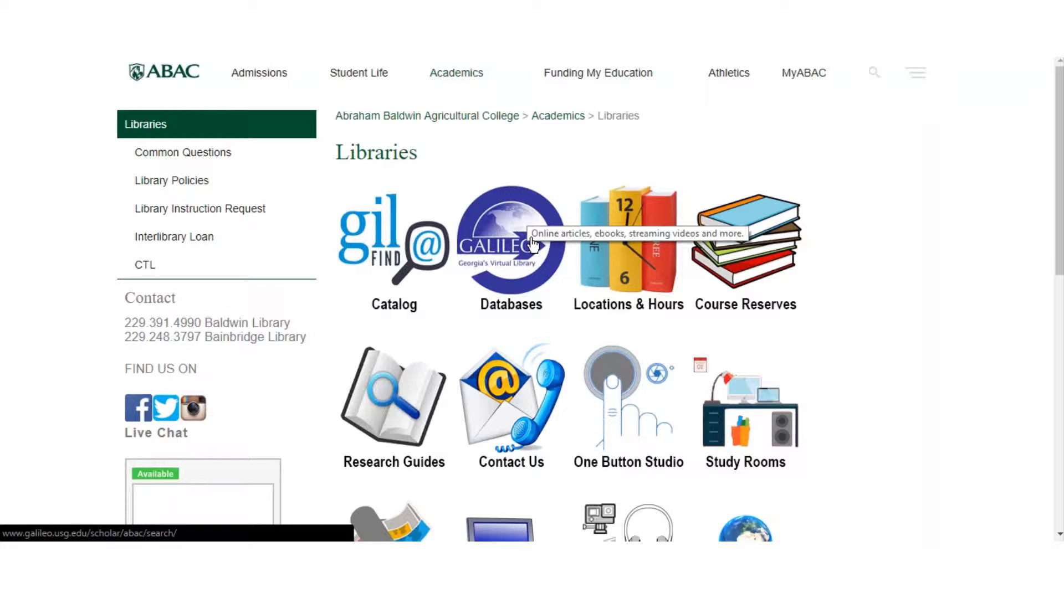
Open GALILEO Databases from the Libraries page and show the Browse by Subject list
left_click(531, 240)
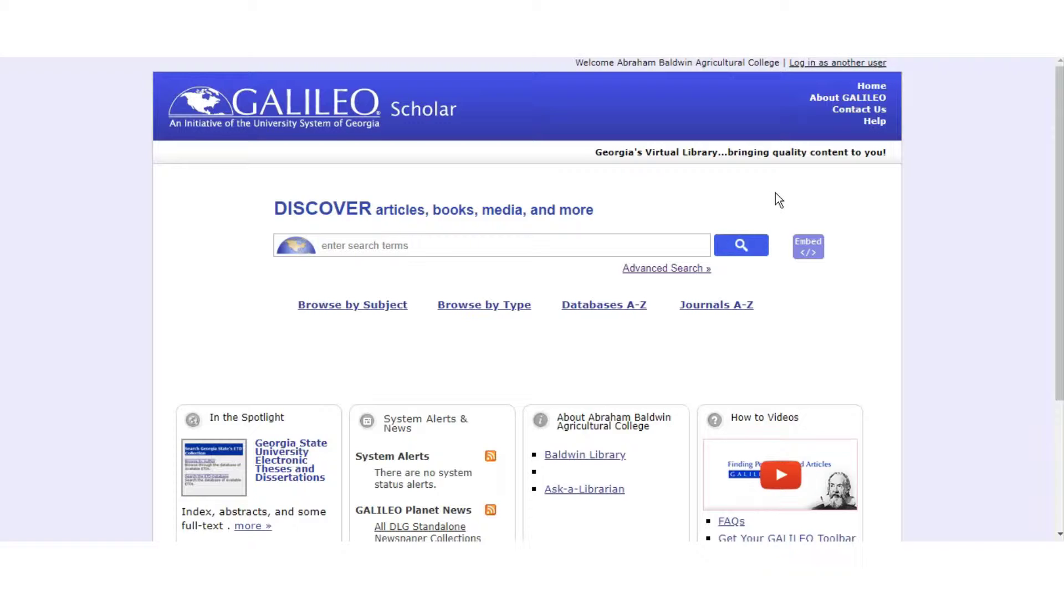
left_click(354, 304)
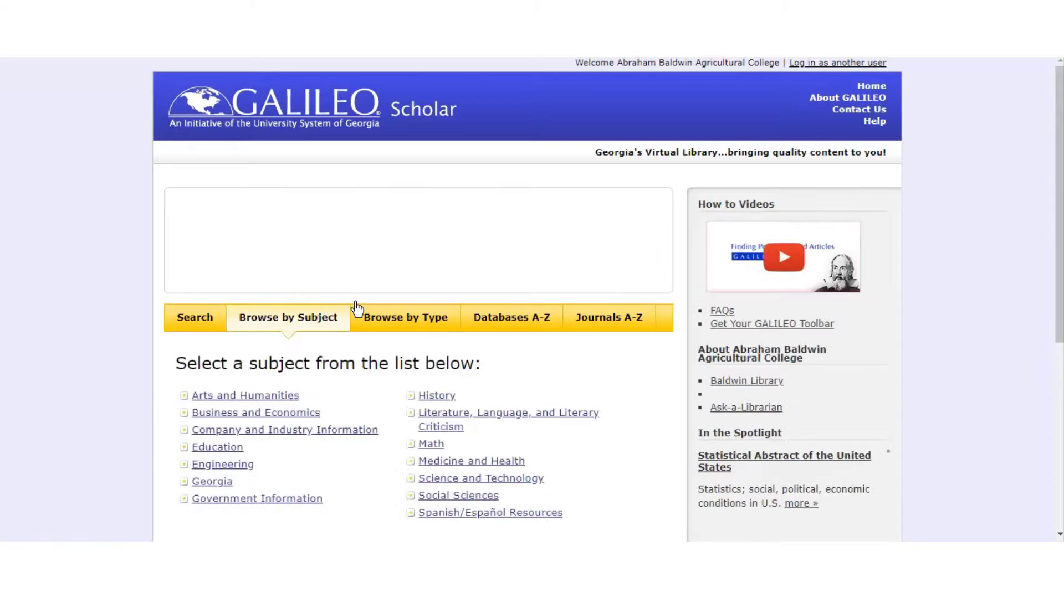
Open the Language subcategory under Literature, Language, and Literary Criticism
scroll(113, 380, "down", 2)
scroll(113, 380, "down", 2)
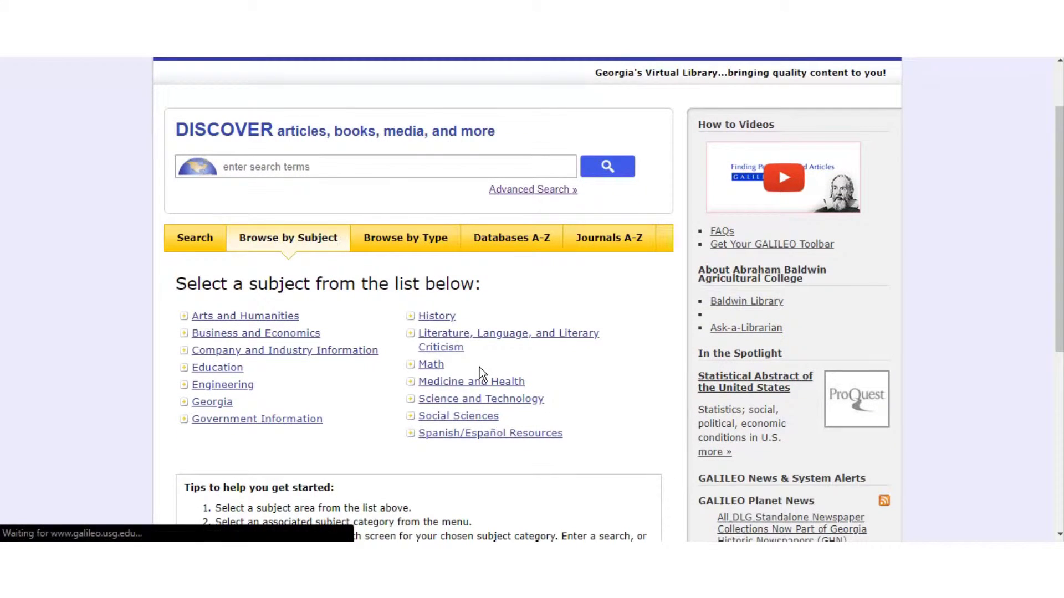
left_click(453, 349)
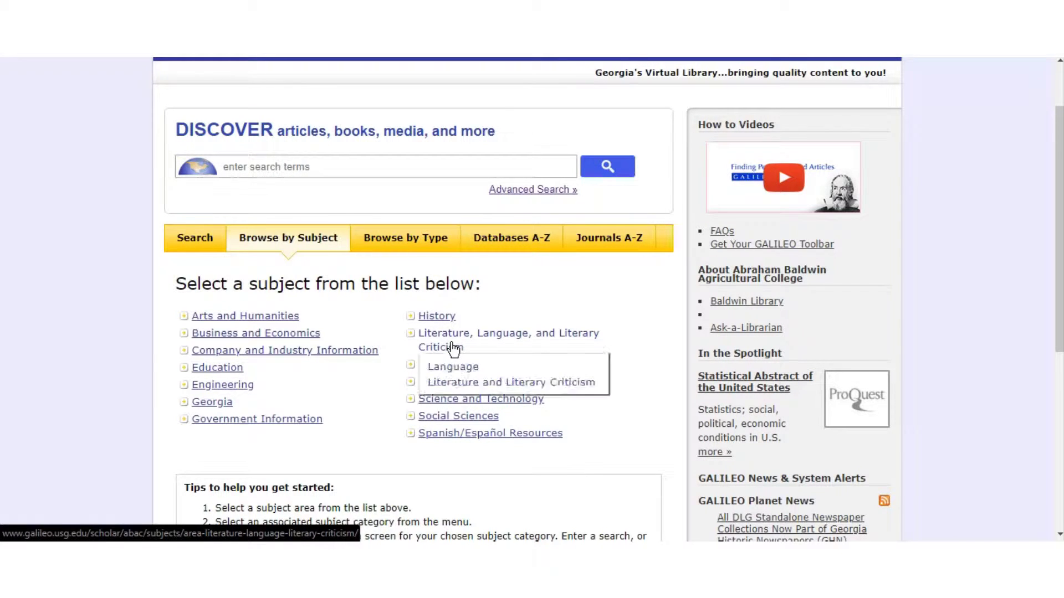
left_click(453, 367)
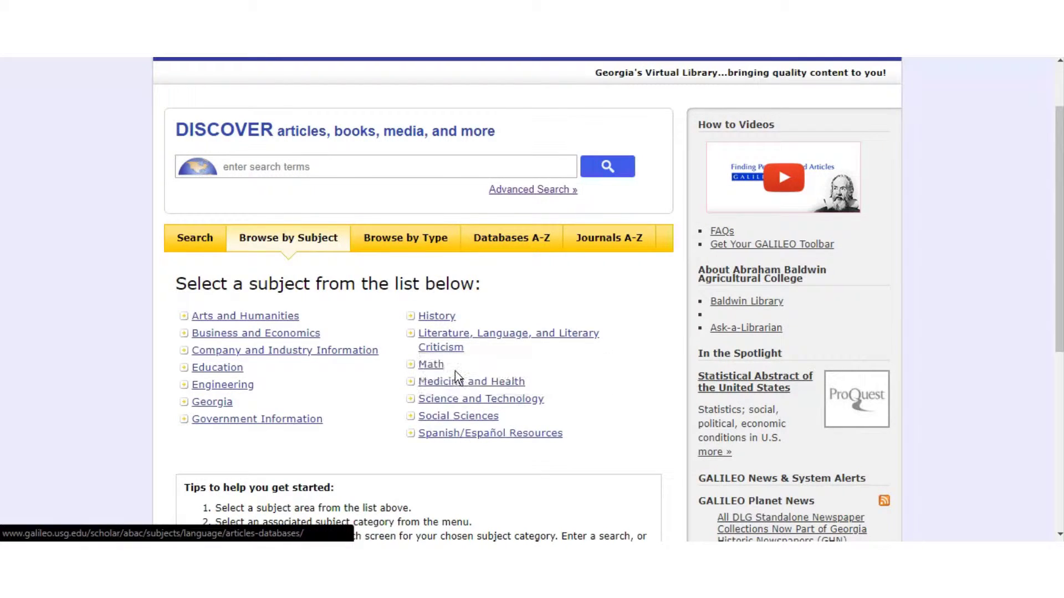
Look through the Language databases, then switch to browsing by publication type
scroll(456, 378, "down", 4)
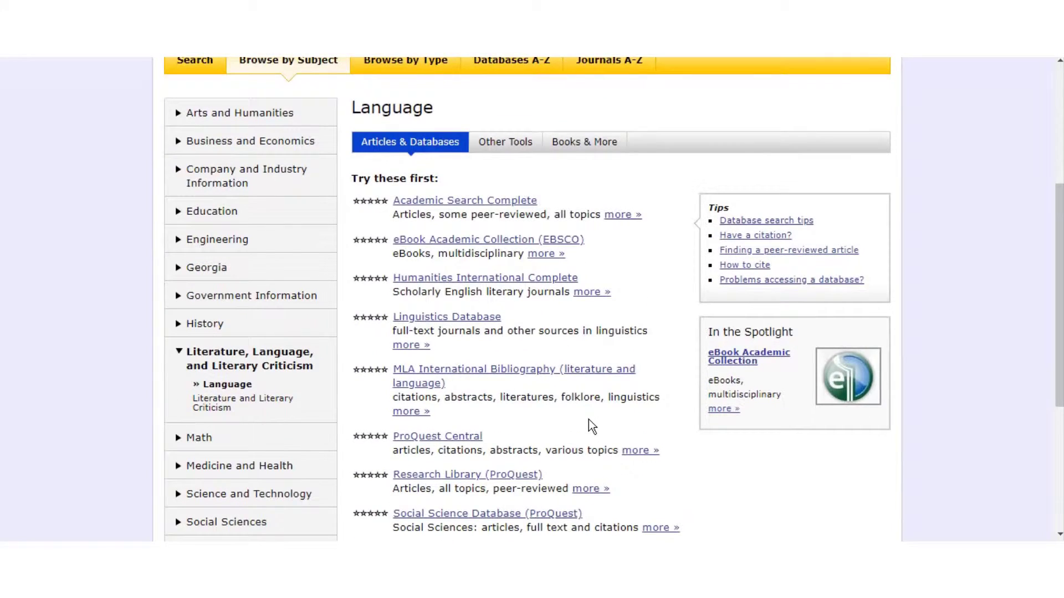
scroll(589, 420, "up", 2)
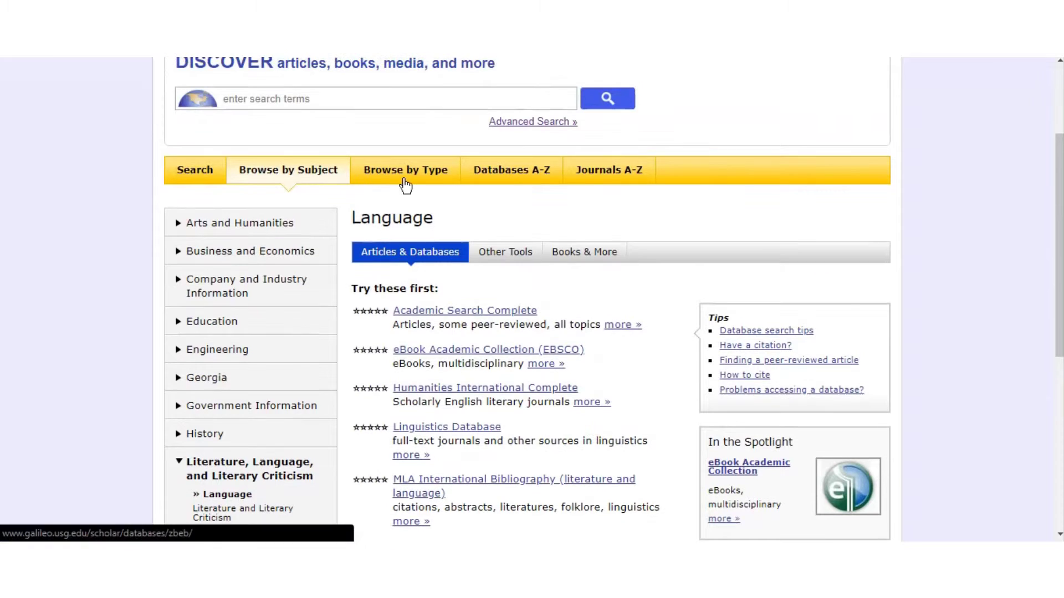
left_click(403, 172)
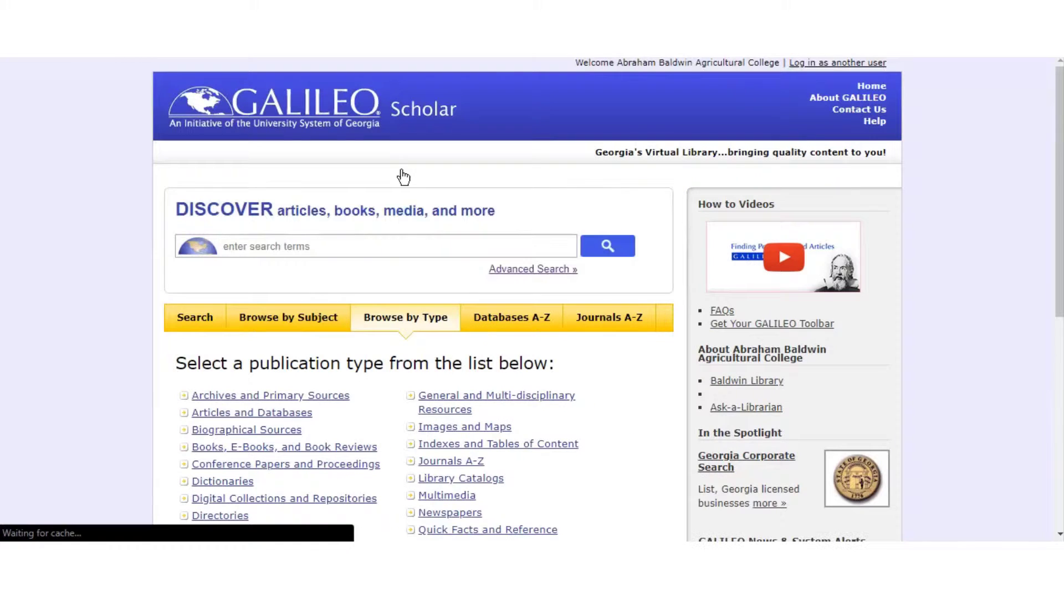
Review the publication types, then open Databases A-Z with its name or keyword search
scroll(71, 335, "down", 1)
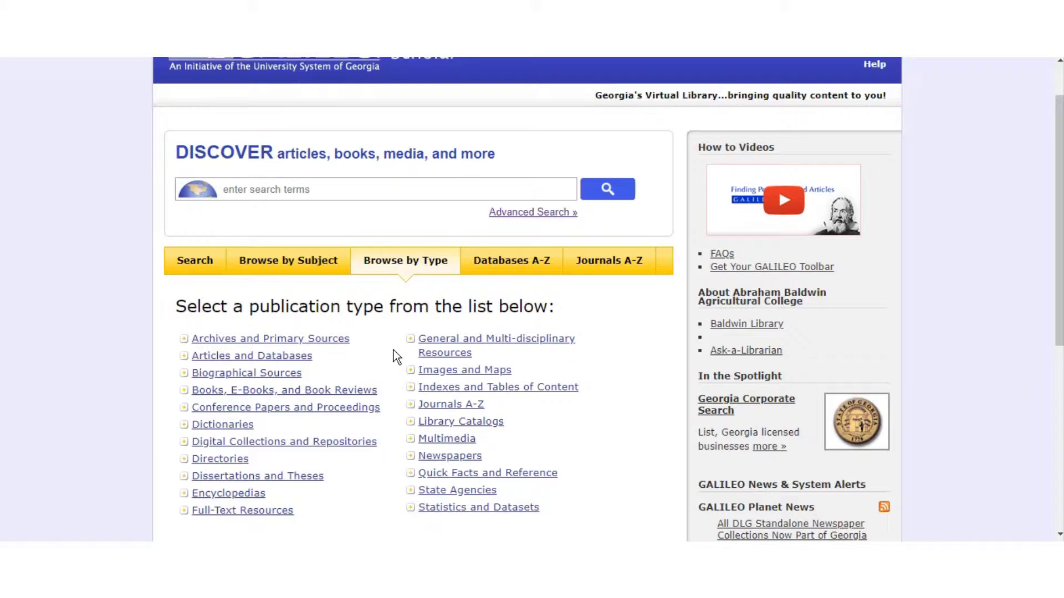
left_click(513, 274)
scroll(502, 343, "down", 1)
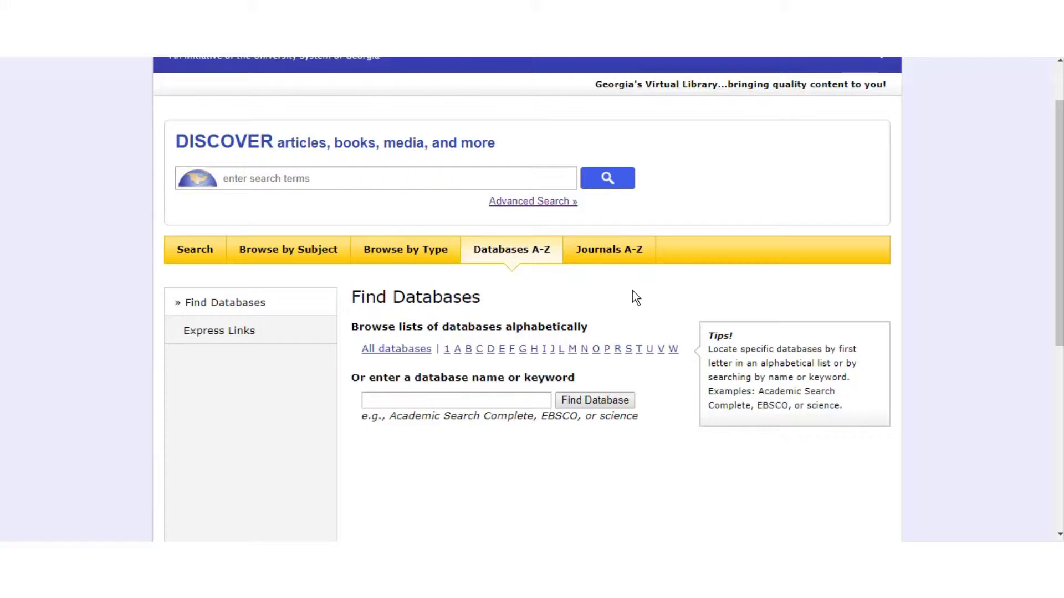
left_click(298, 181)
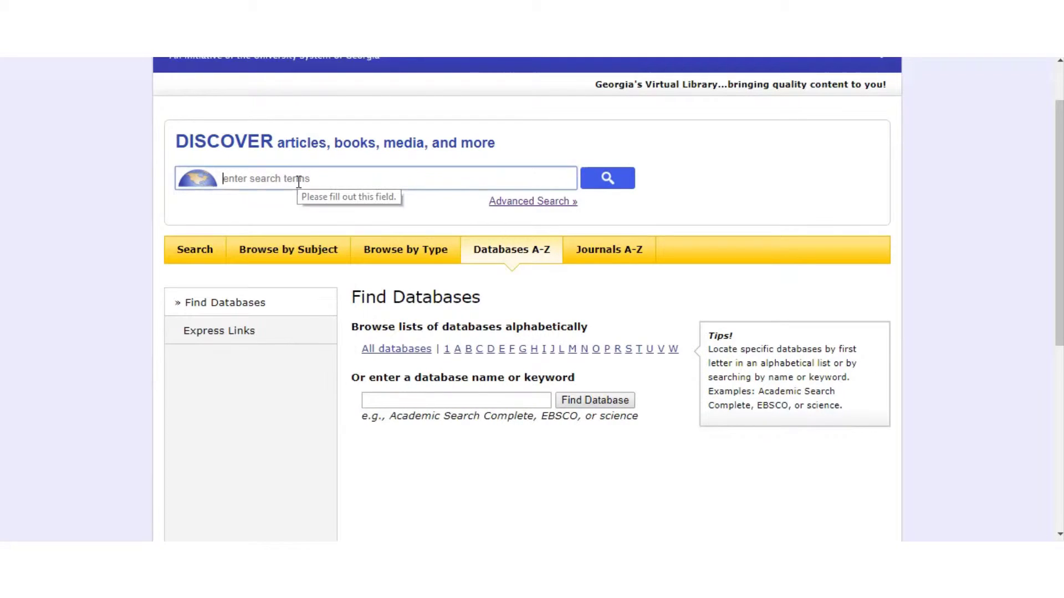
Search Discover GALILEO for 'Robert Frost' and check the 231,054 result count
left_click(299, 182)
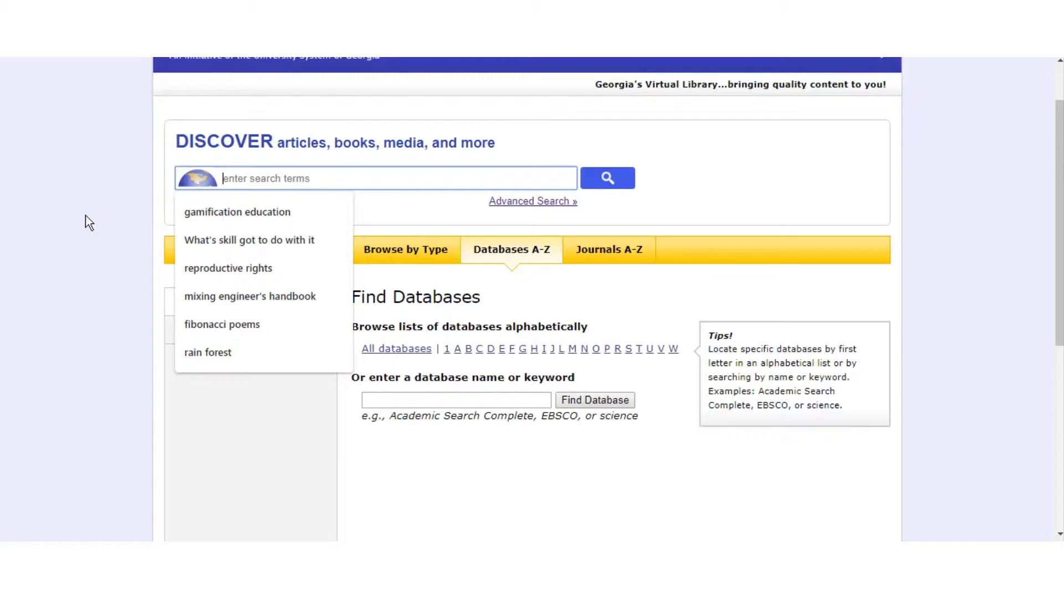
type("Robert Fr")
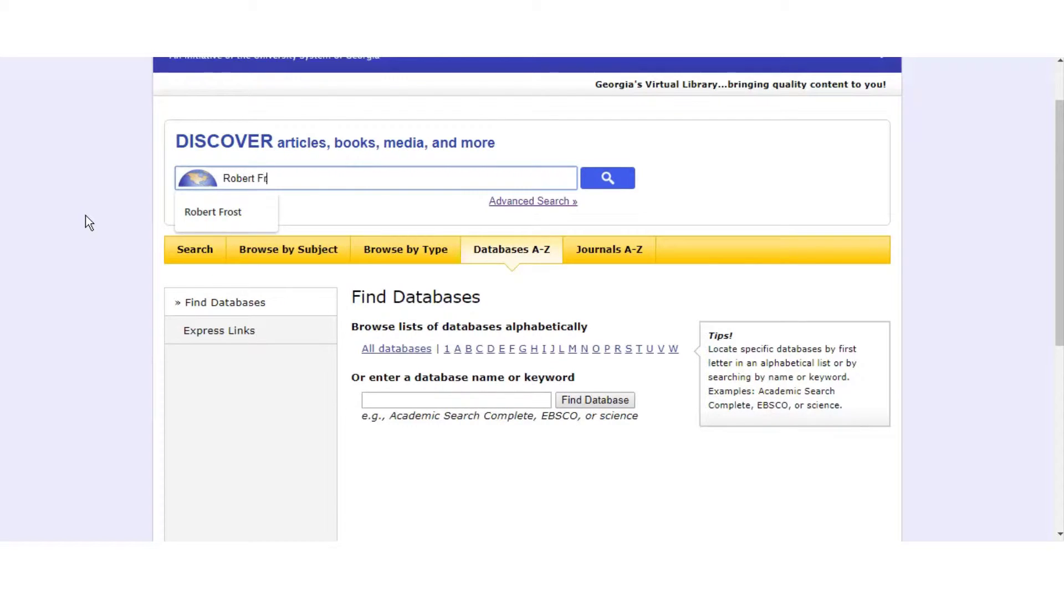
type("ost")
key("Return")
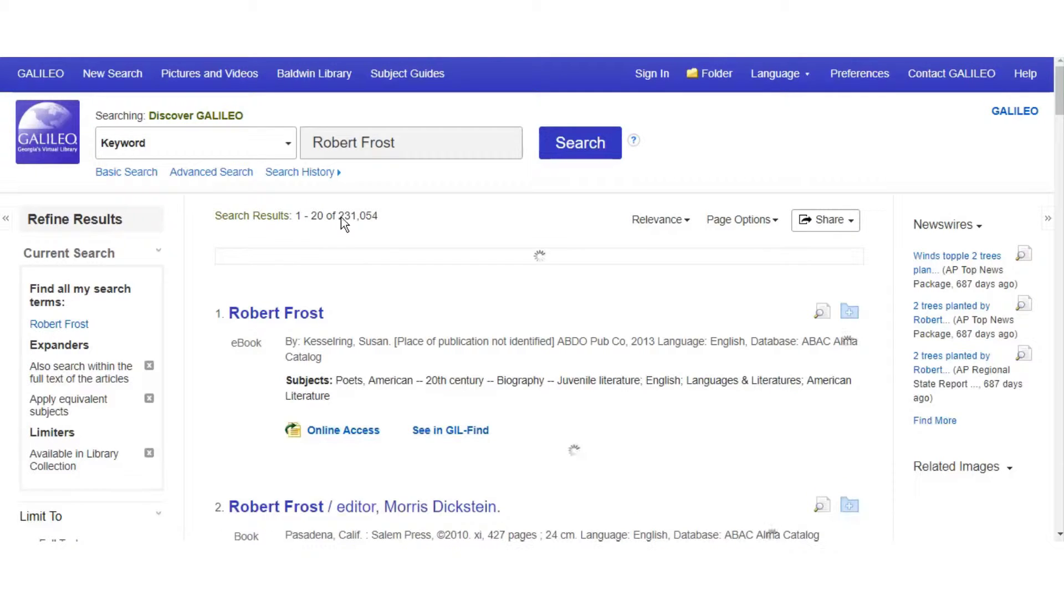
left_click_drag(339, 218, 380, 217)
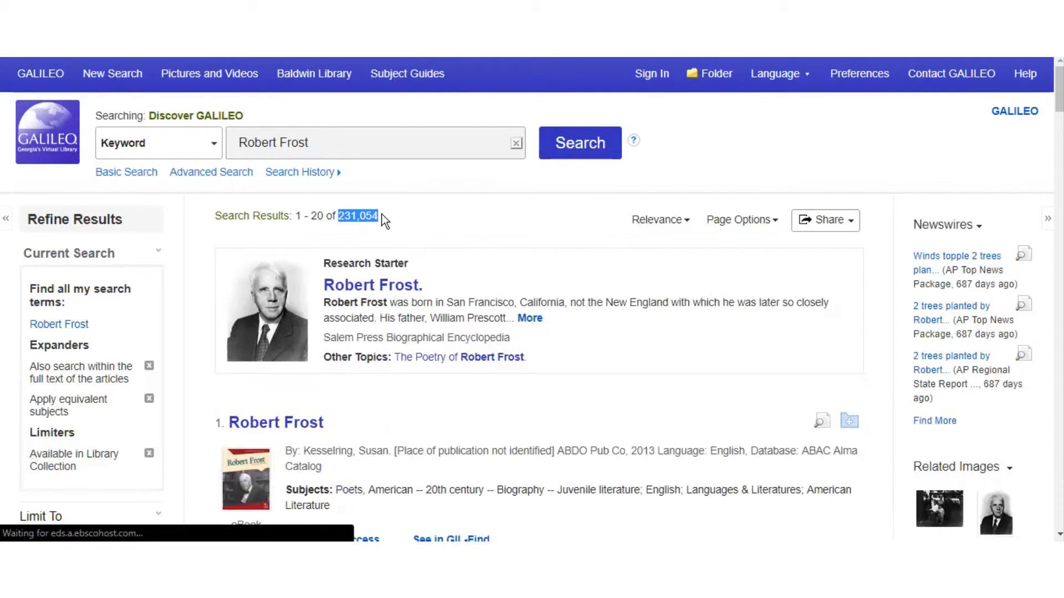
left_click(393, 217)
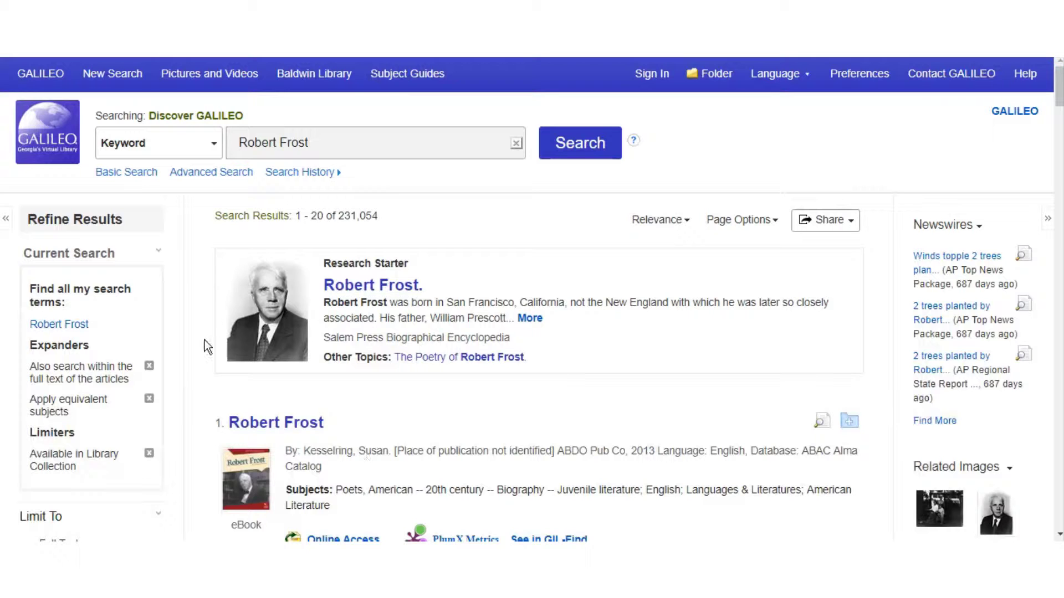
scroll(180, 364, "down", 5)
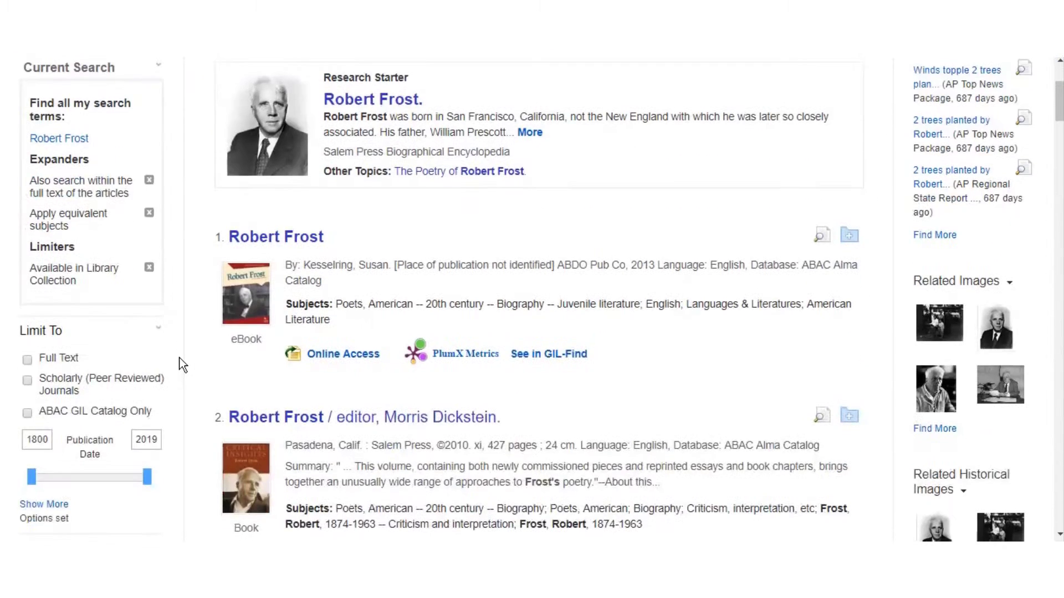
scroll(180, 364, "down", 1)
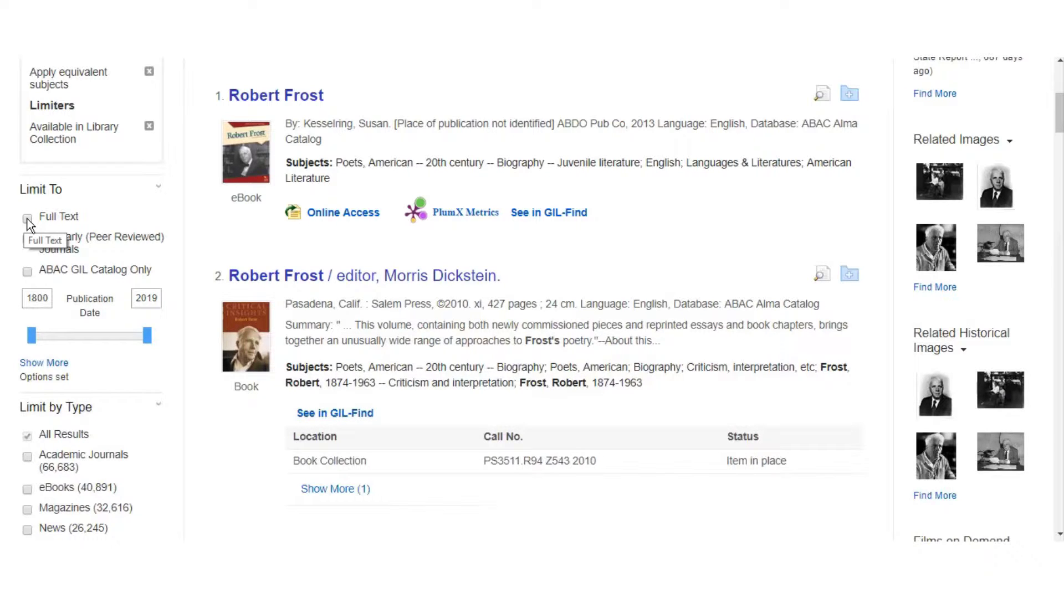
left_click(28, 218)
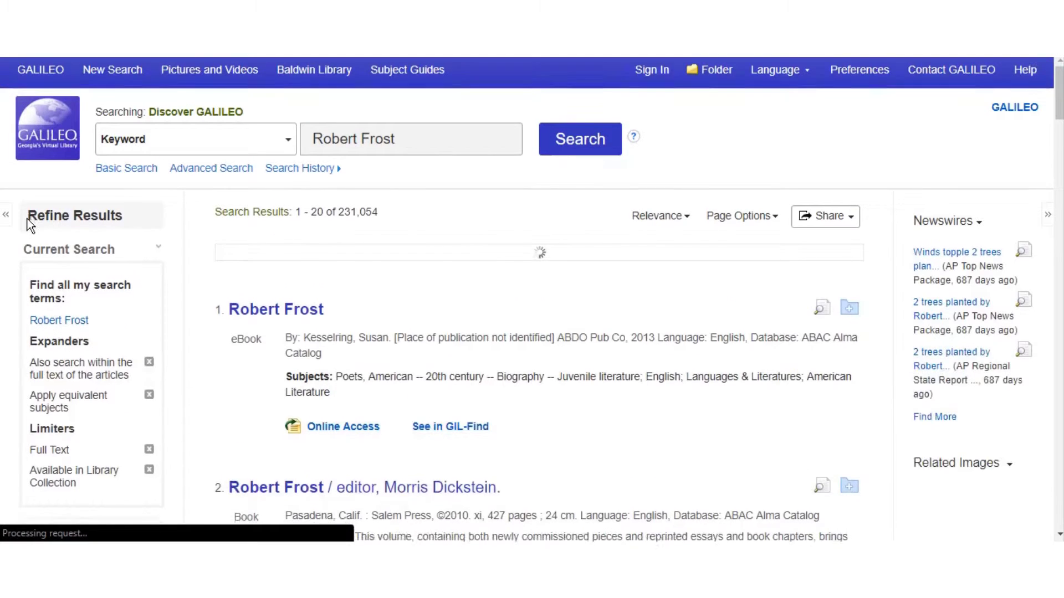
scroll(27, 218, "down", 2)
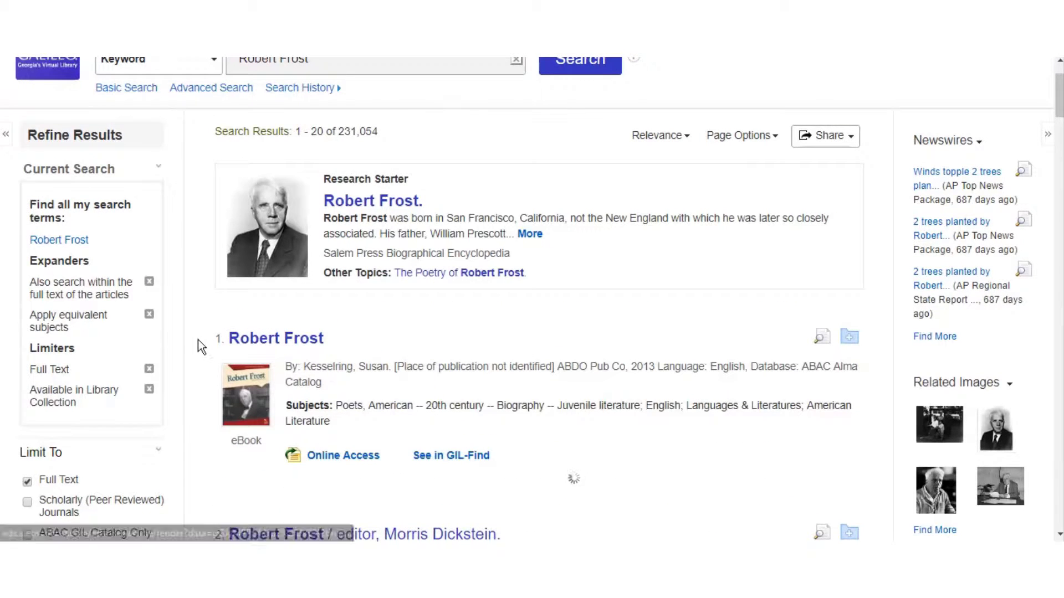
scroll(117, 371, "down", 3)
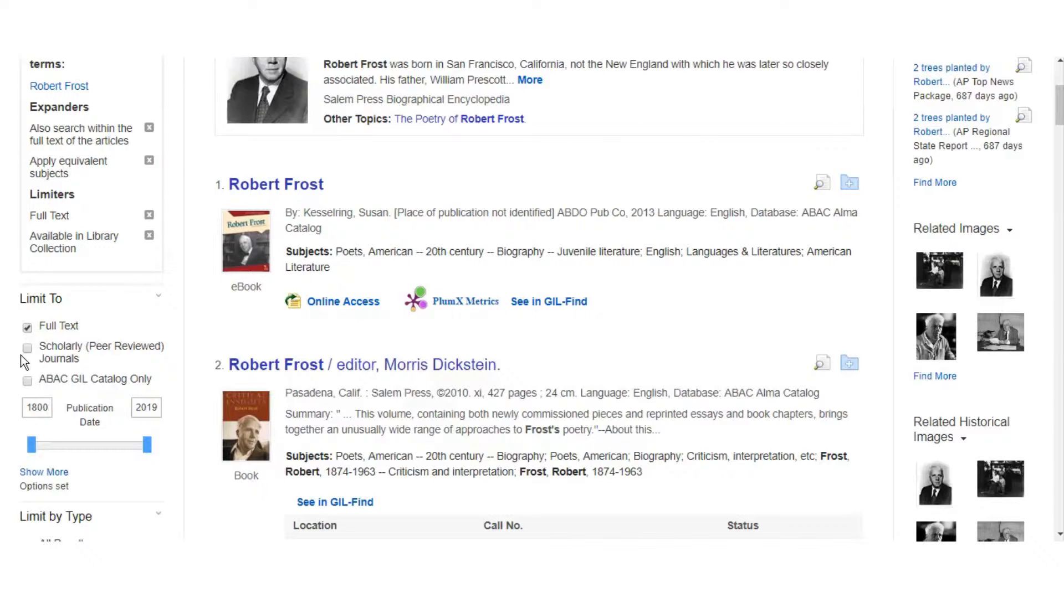
scroll(3, 377, "down", 3)
scroll(3, 390, "down", 2)
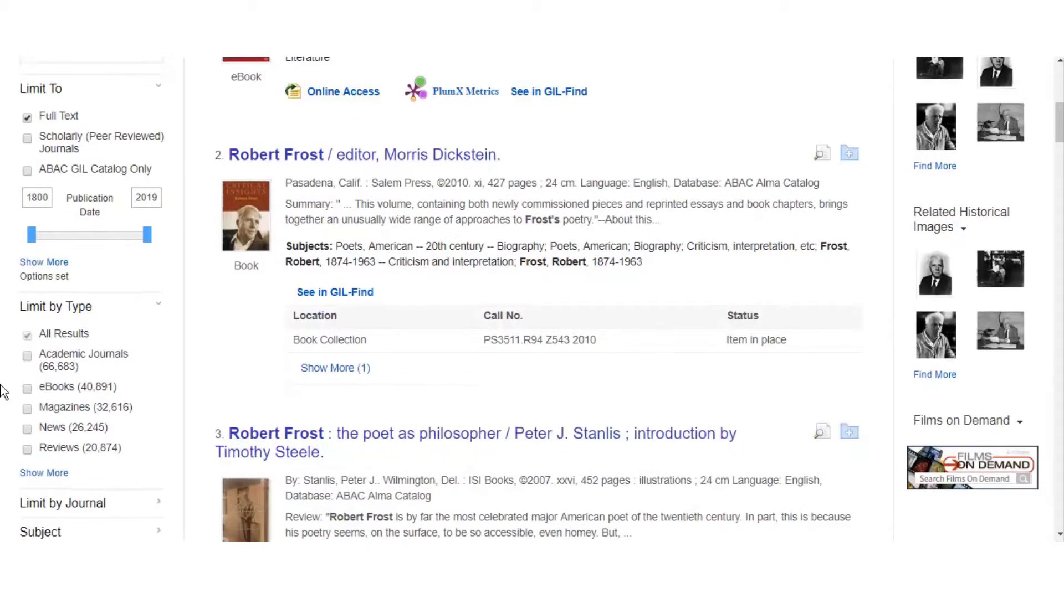
Limit the Robert Frost results to Scholarly (Peer Reviewed) Journals, leaving 77,461
left_click(44, 474)
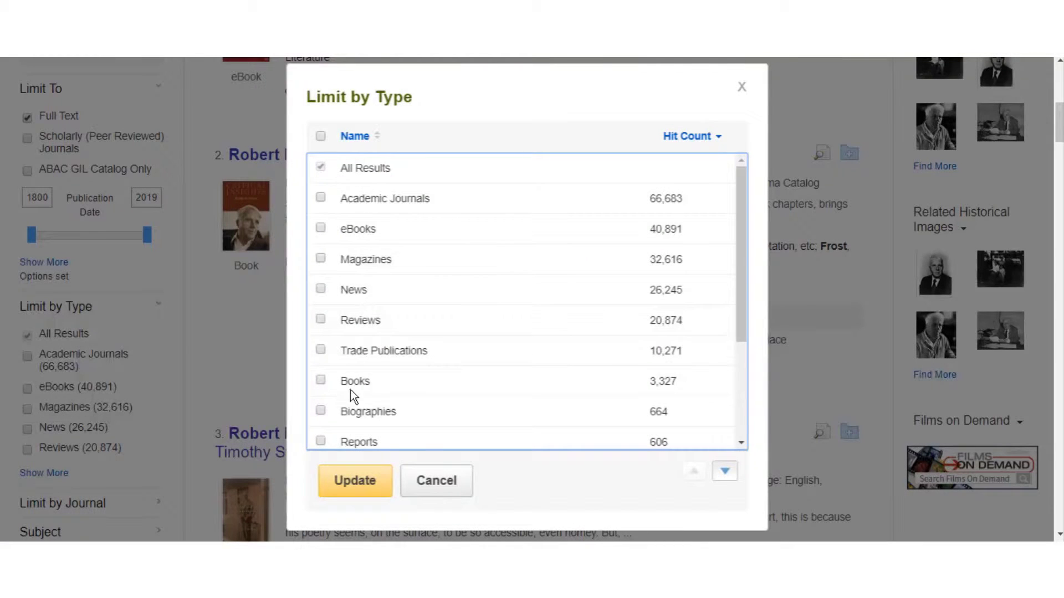
left_click(436, 489)
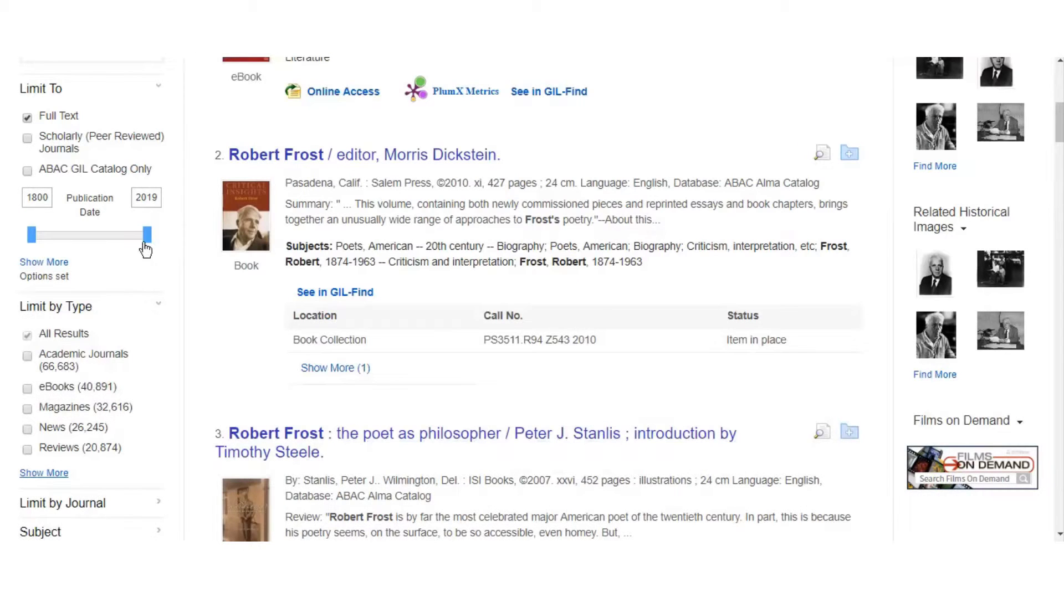
left_click(29, 138)
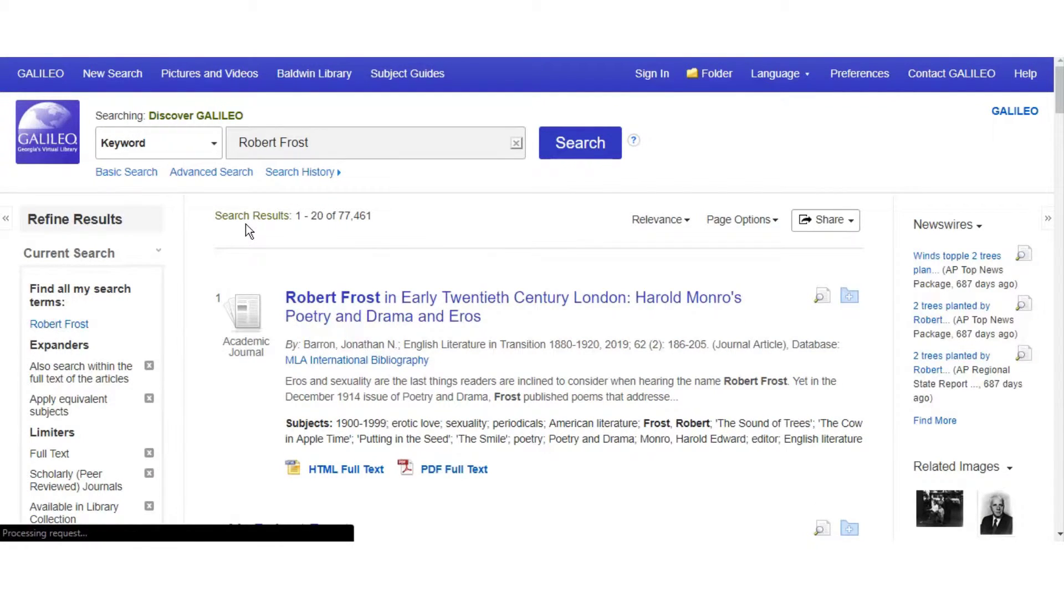
Set the publication date range to 2009–2019, narrowing the results to 41,563
scroll(137, 285, "down", 3)
scroll(136, 285, "down", 3)
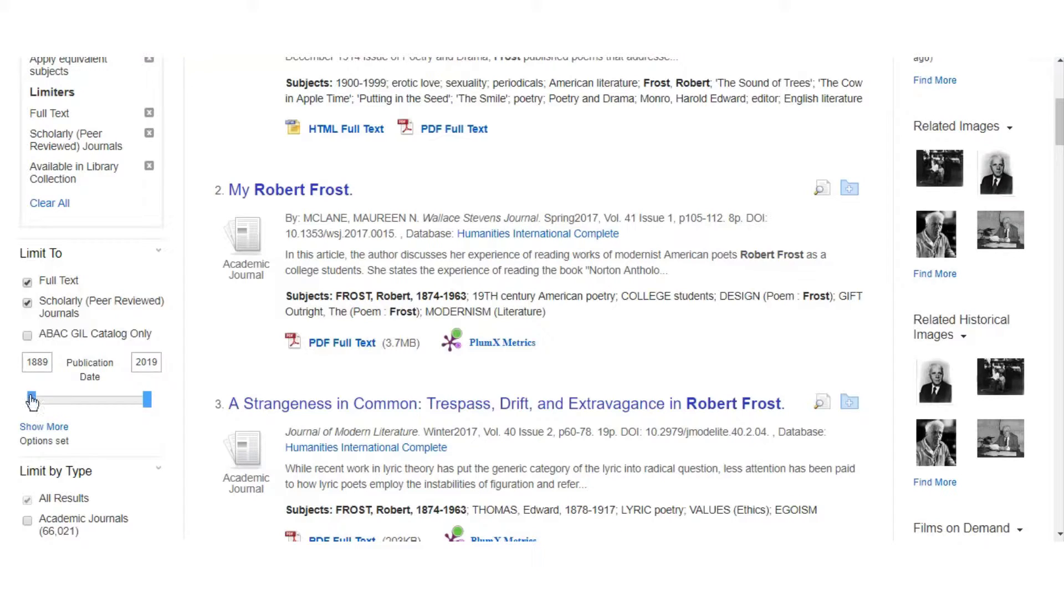
left_click_drag(31, 400, 139, 417)
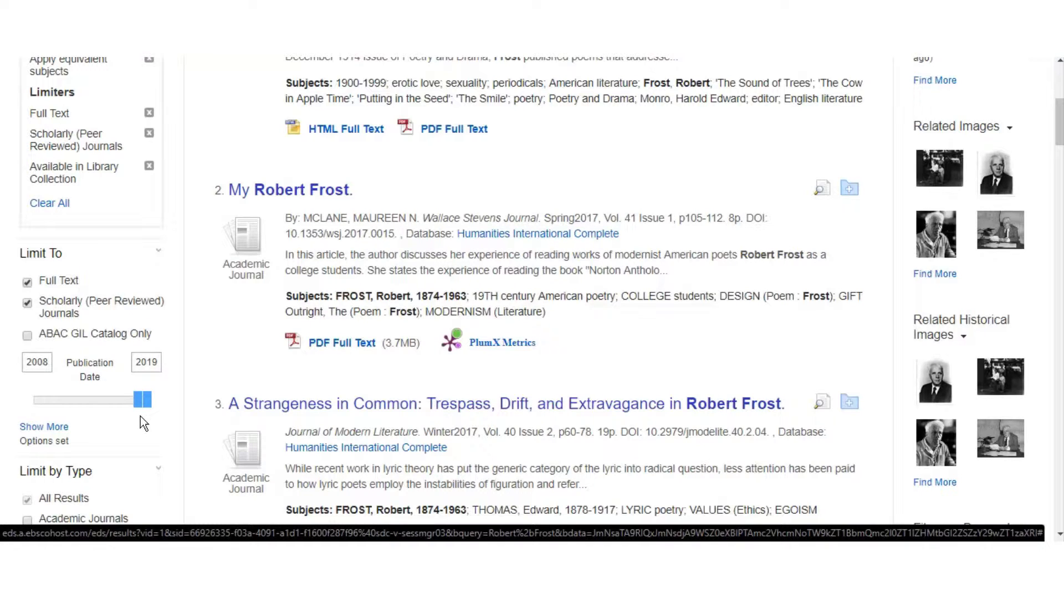
left_click_drag(140, 416, 141, 421)
left_click(48, 362)
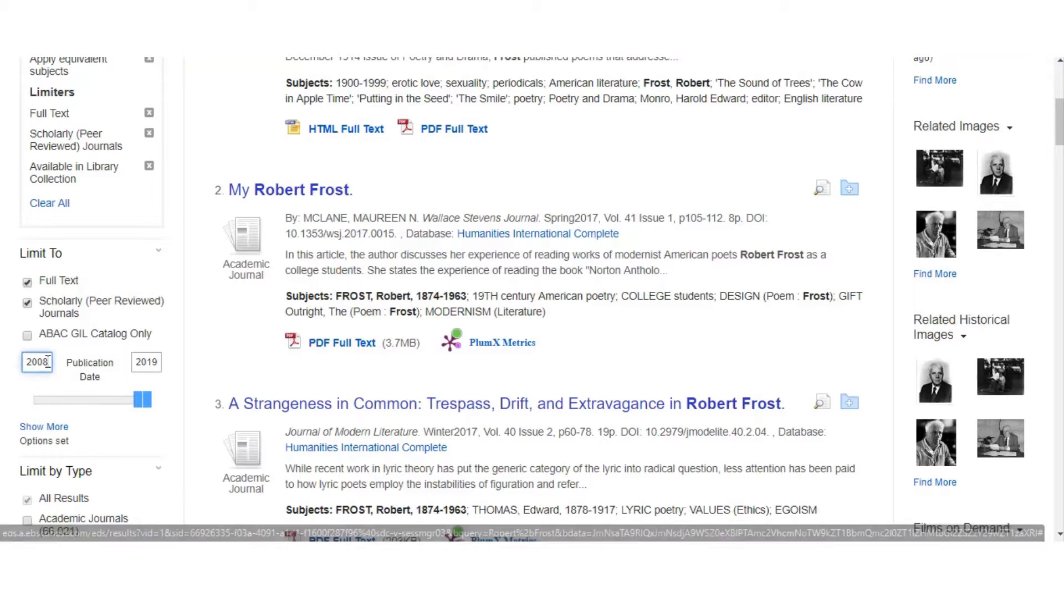
key("BackSpace")
type("9")
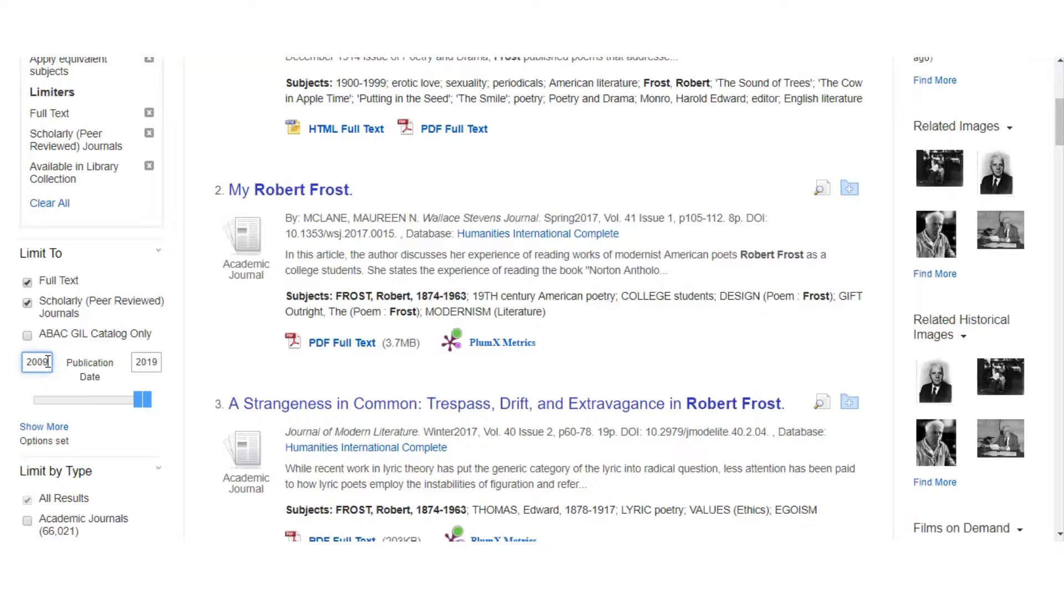
key("Return")
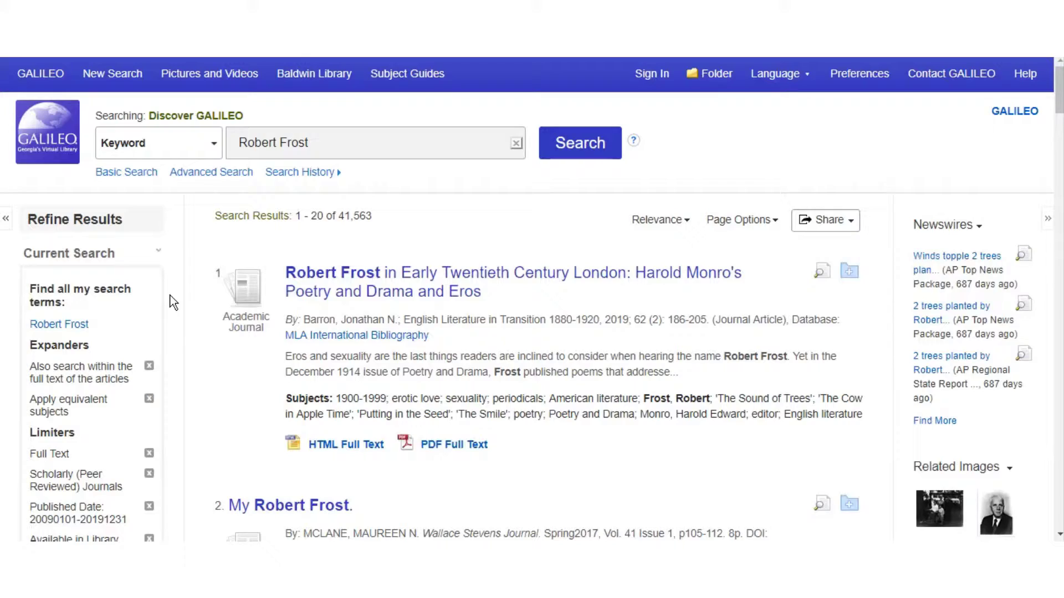
Add subject filters poetry (literary form) and agriculture, cutting the results to 826
scroll(170, 294, "down", 5)
scroll(170, 299, "down", 7)
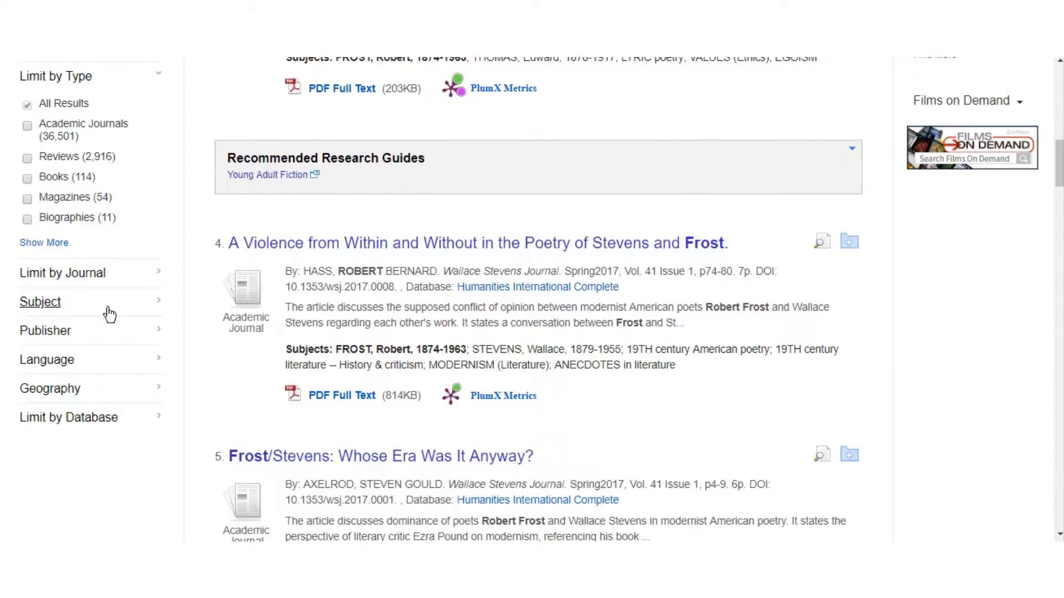
left_click(140, 306)
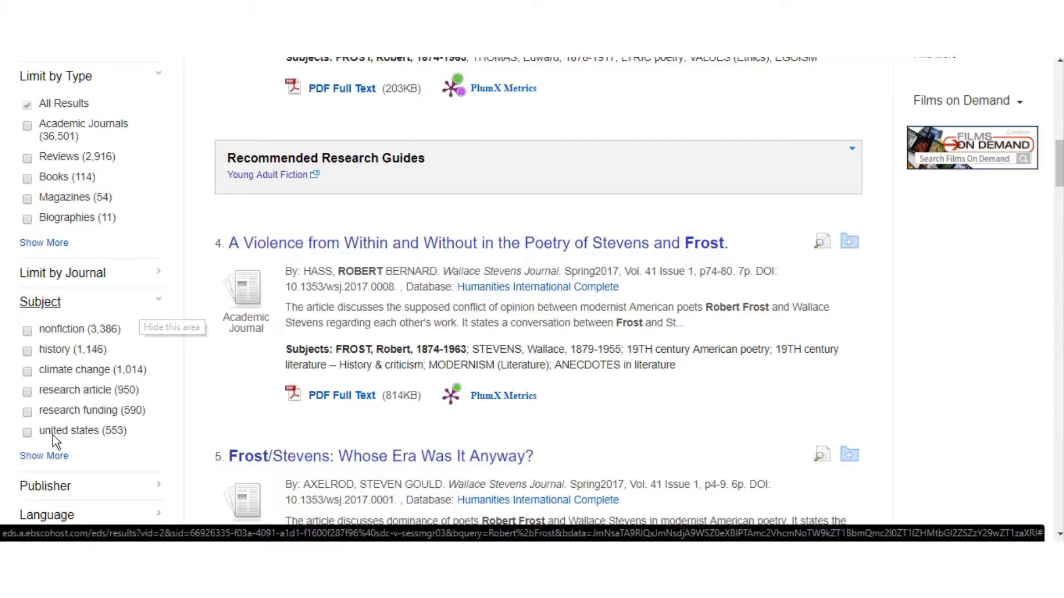
left_click(47, 462)
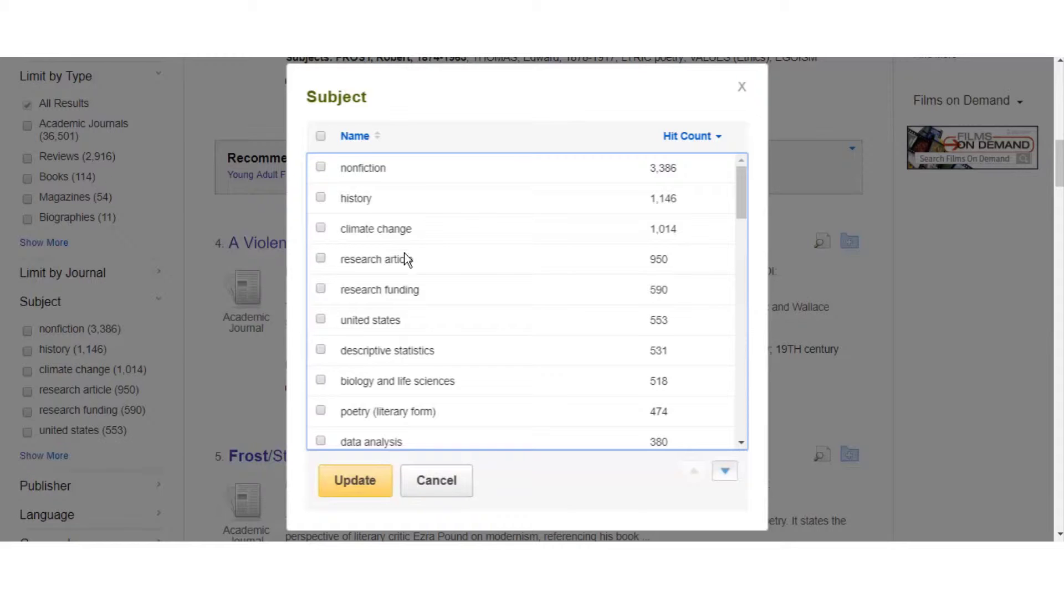
left_click(742, 87)
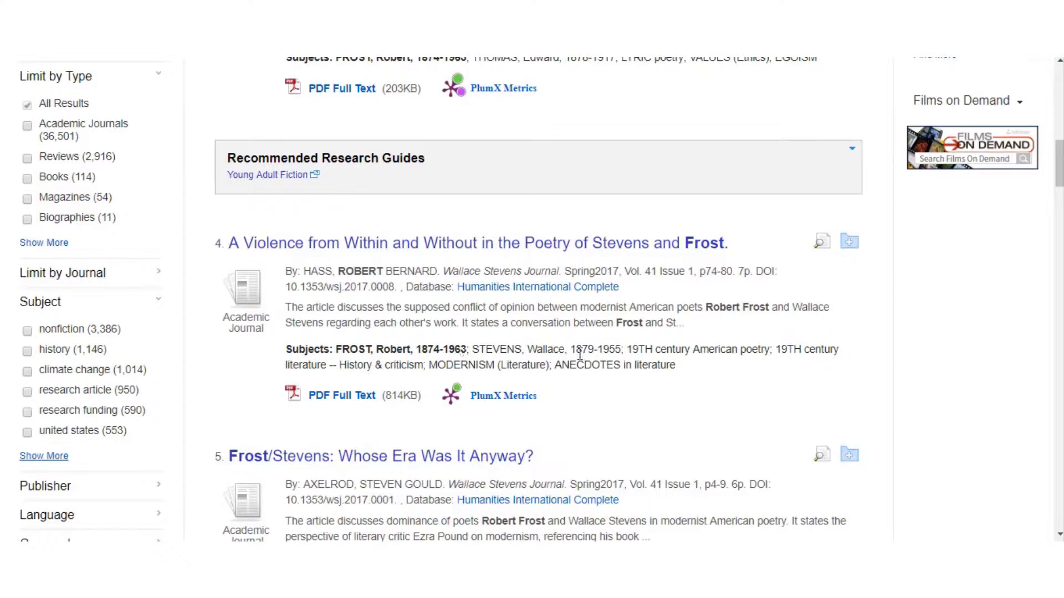
left_click(48, 456)
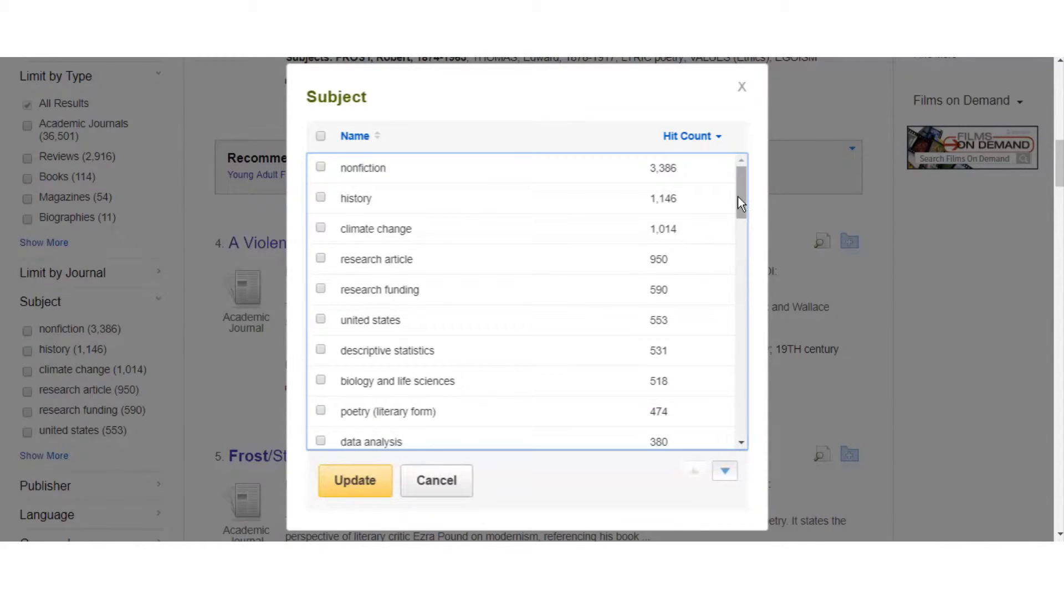
left_click_drag(738, 197, 737, 224)
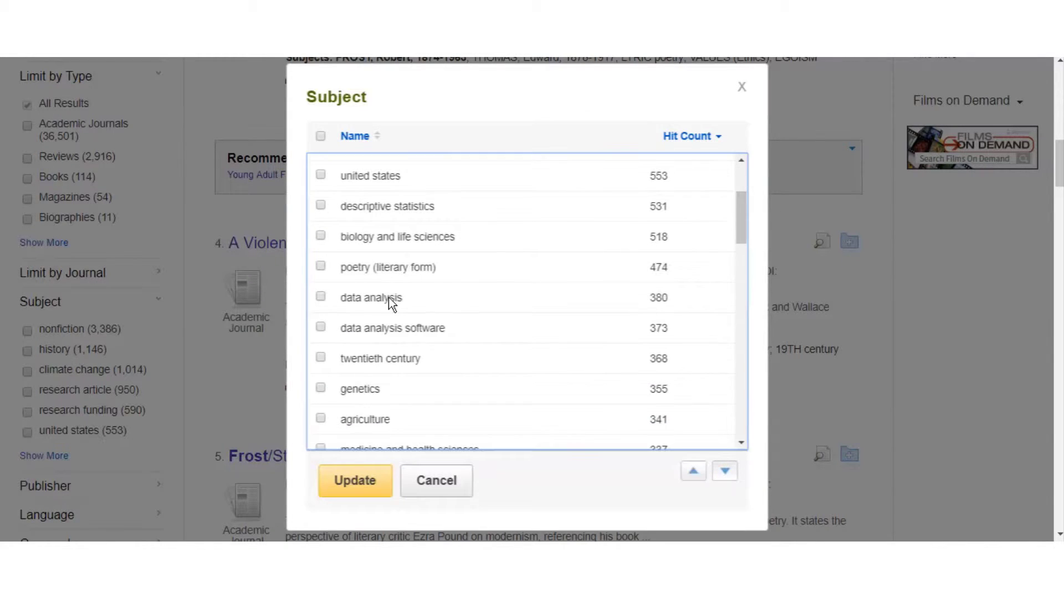
left_click(320, 267)
left_click_drag(739, 231, 722, 247)
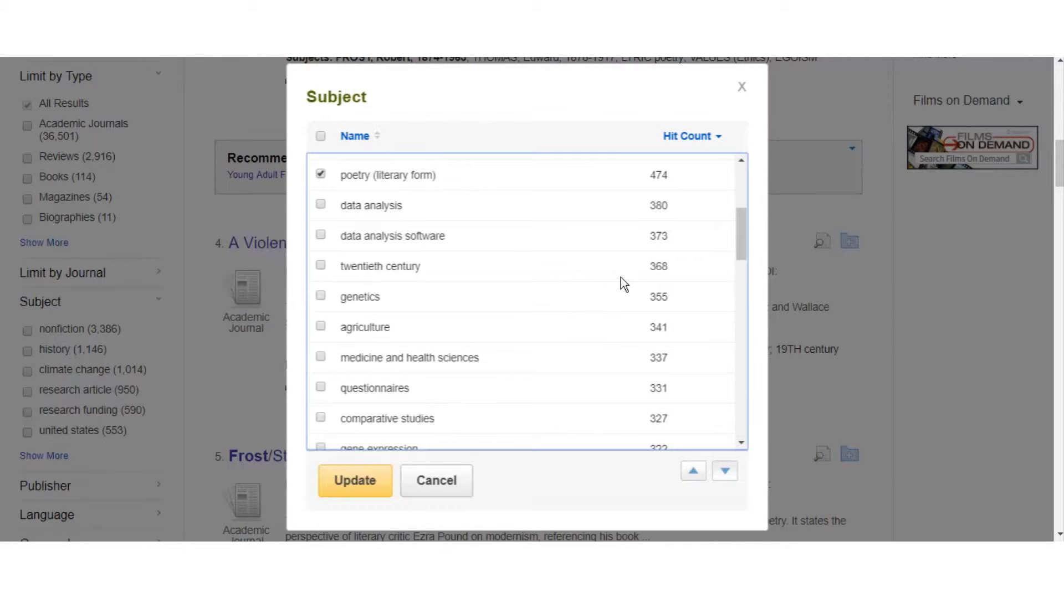
left_click(320, 327)
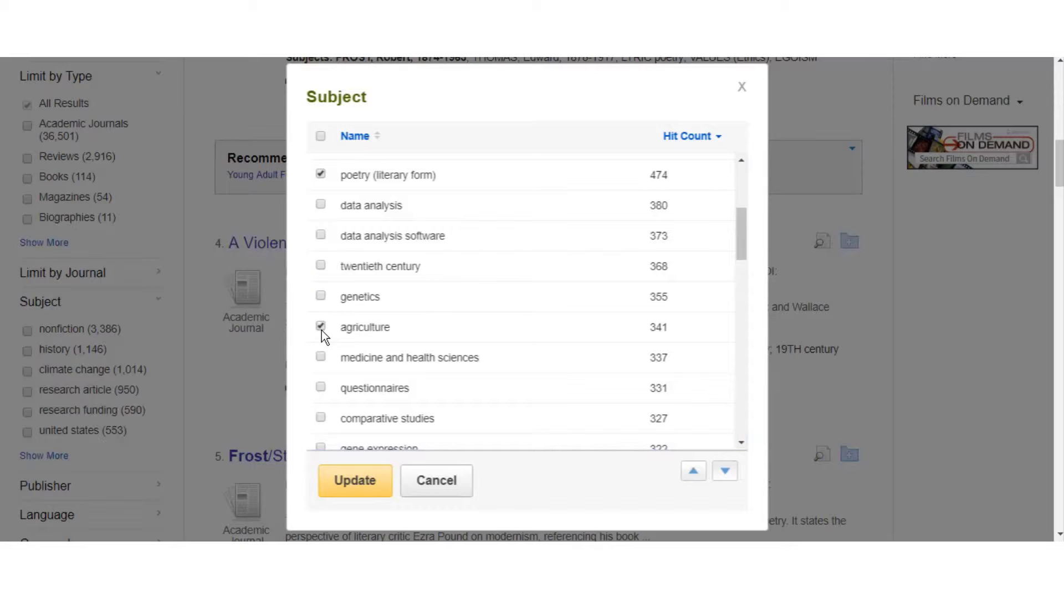
left_click(346, 482)
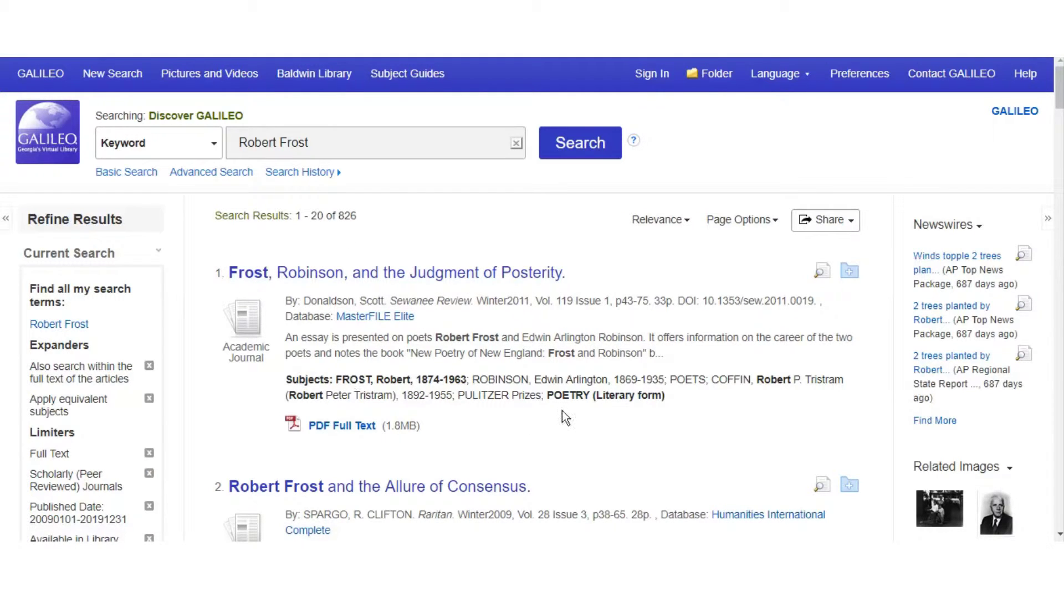
Open the first result, 'Frost, Robinson, and the Judgment of Posterity,' and read its abstract and subjects
scroll(467, 396, "down", 1)
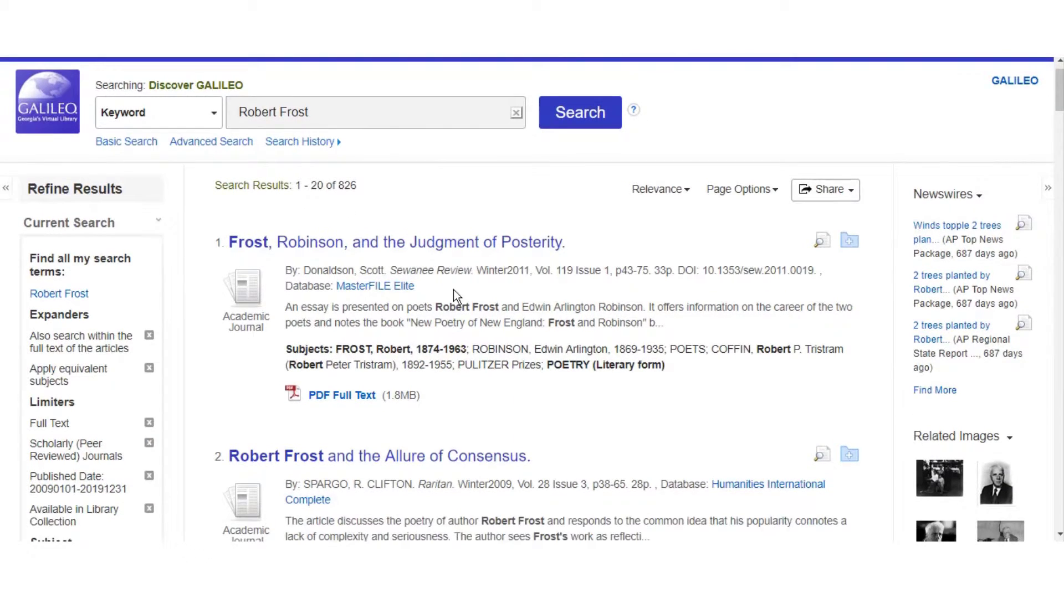
left_click(449, 253)
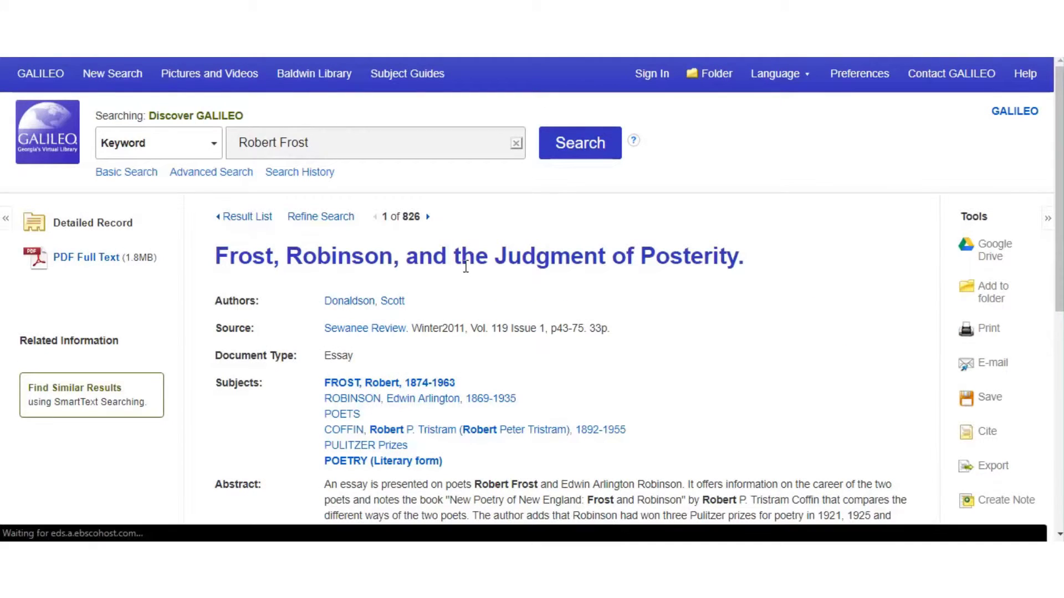
scroll(649, 313, "down", 3)
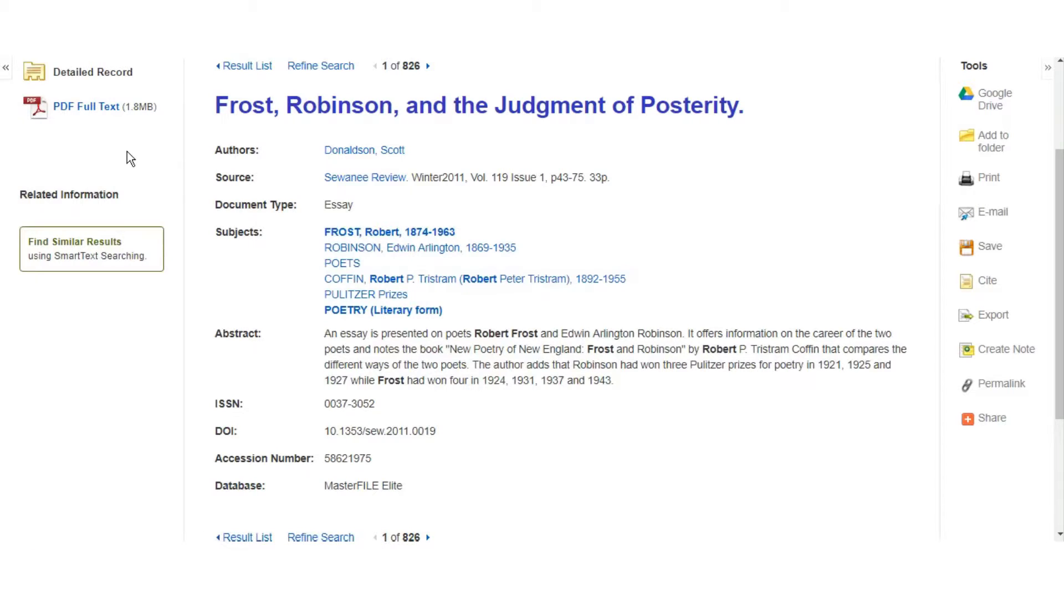
View the article's 34-page PDF full text, then return to its Detailed Record
left_click(97, 113)
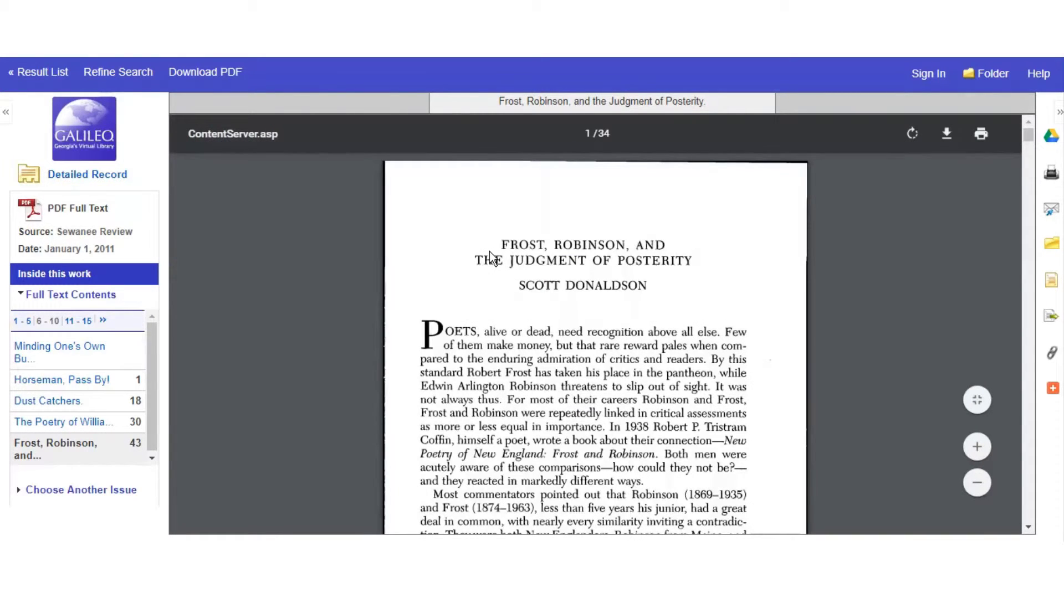
scroll(593, 349, "down", 2)
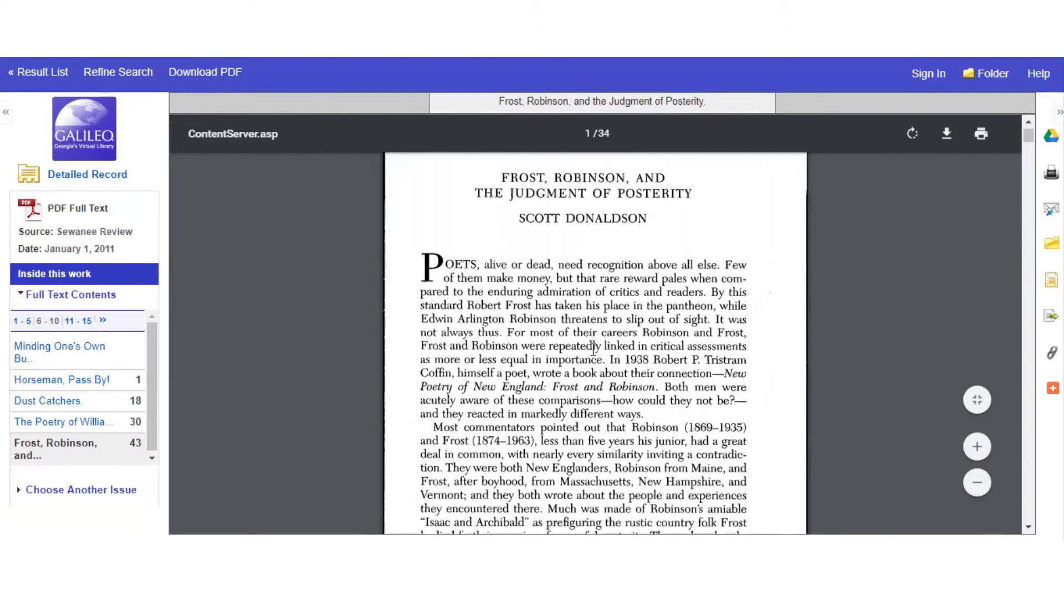
scroll(592, 349, "down", 5)
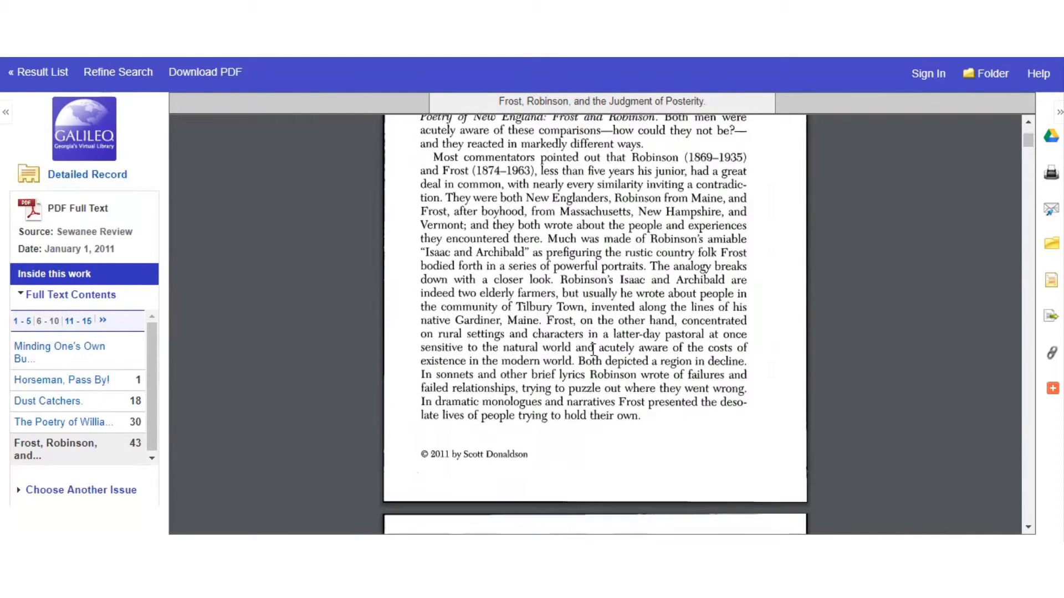
scroll(593, 349, "down", 6)
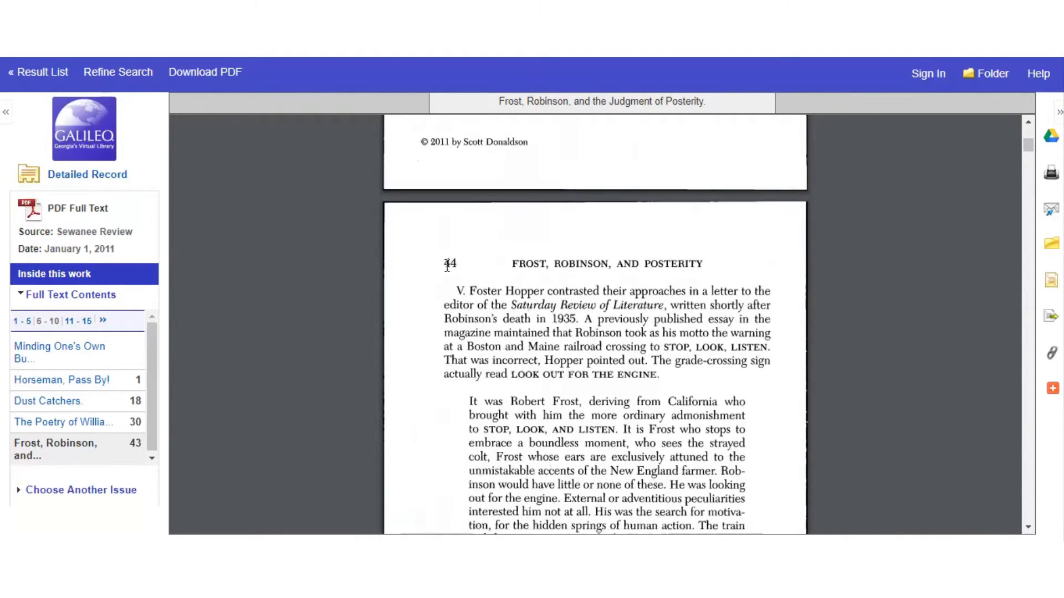
left_click(447, 266)
left_click(87, 174)
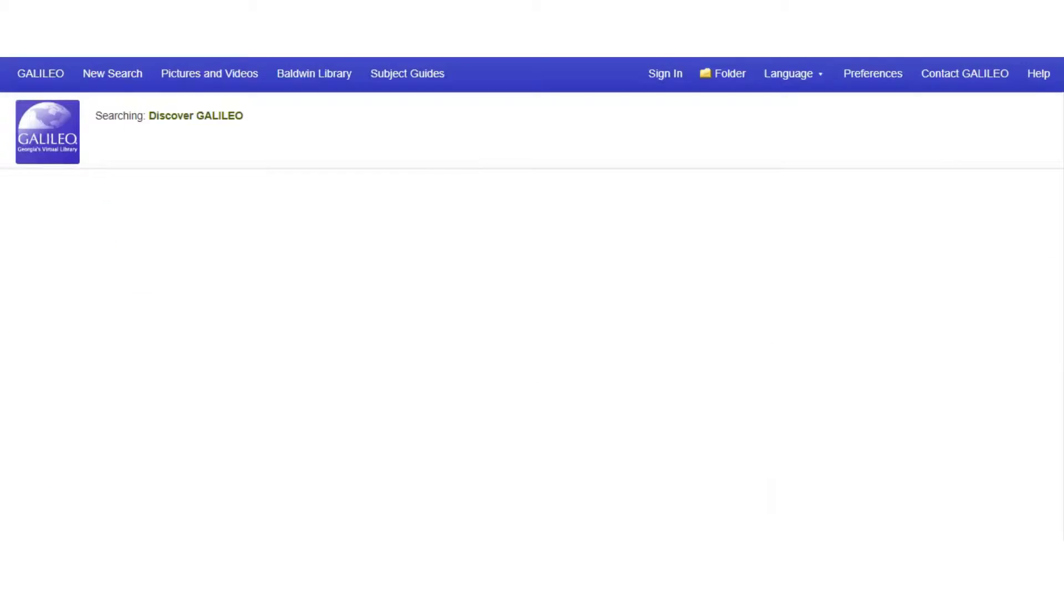
scroll(595, 260, "down", 1)
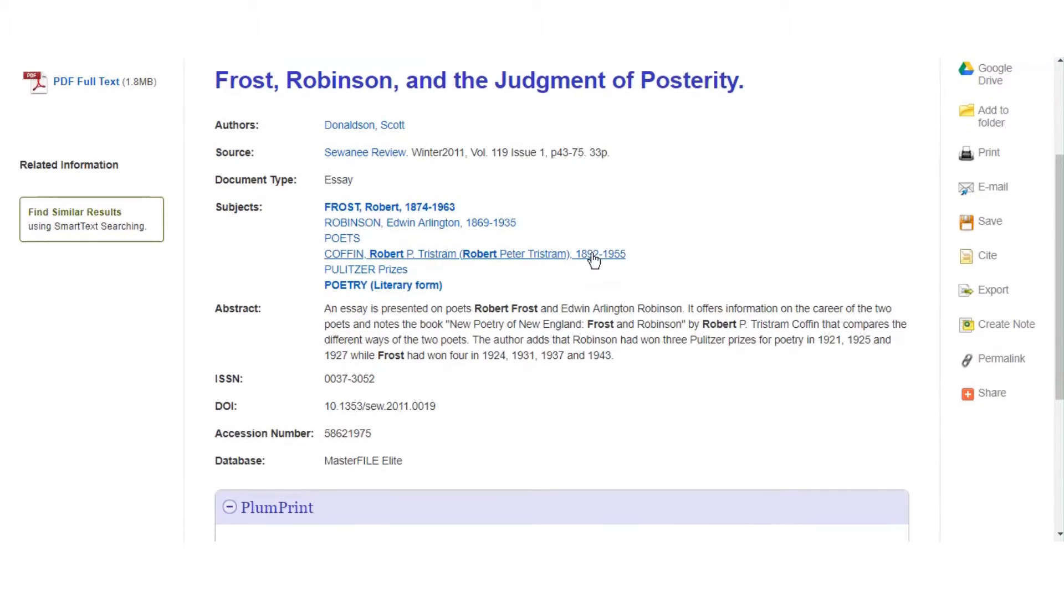
scroll(594, 260, "up", 1)
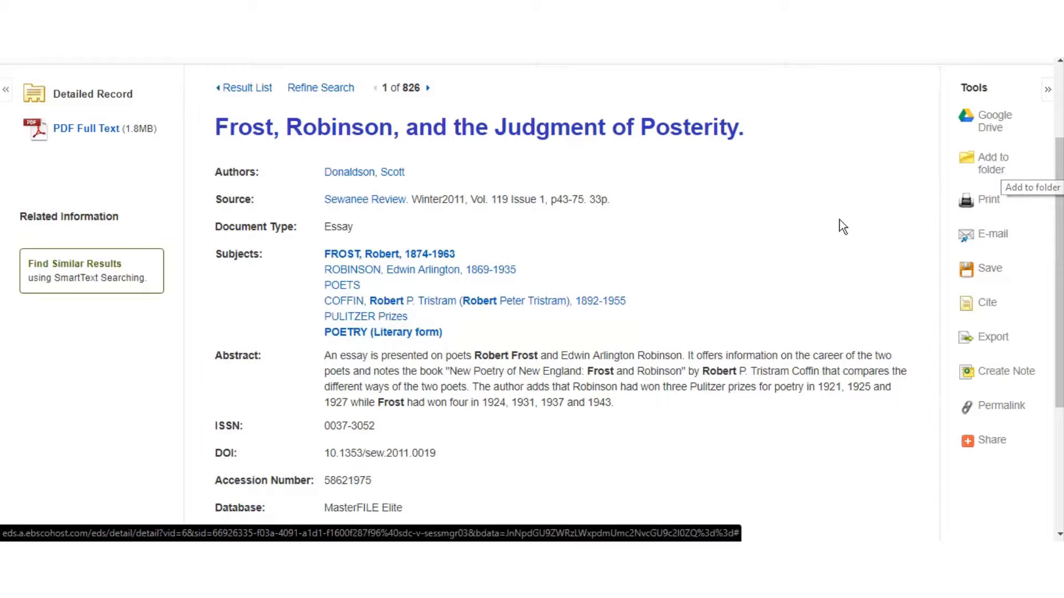
scroll(811, 245, "up", 1)
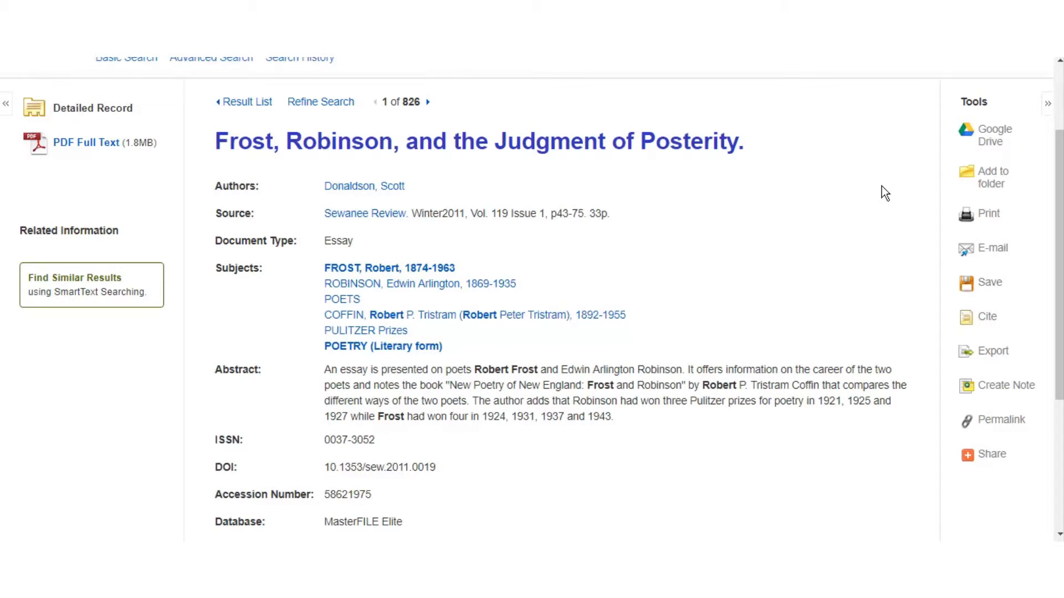
scroll(882, 186, "up", 2)
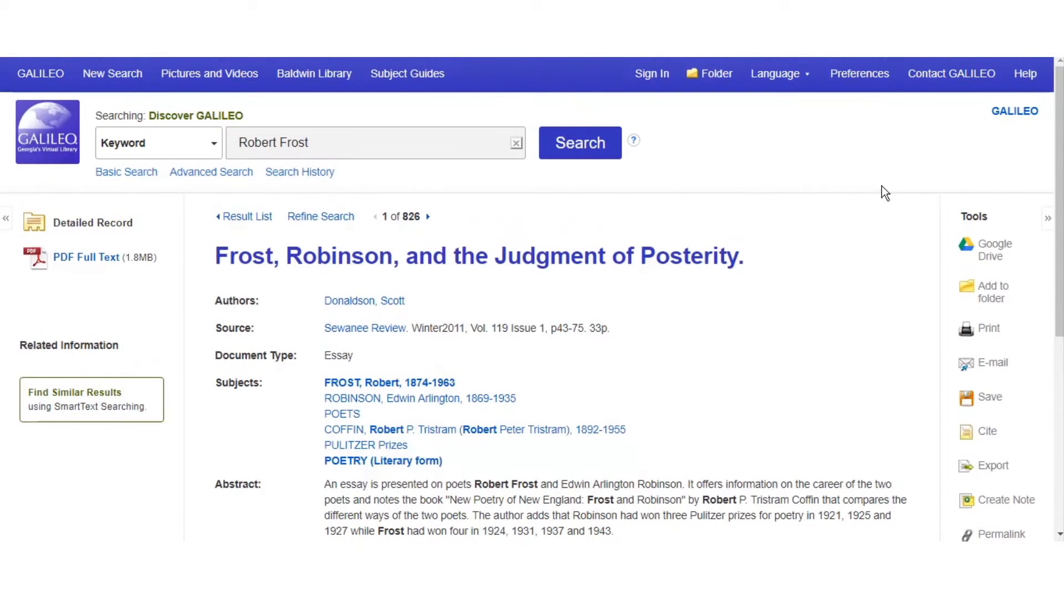
left_click(659, 79)
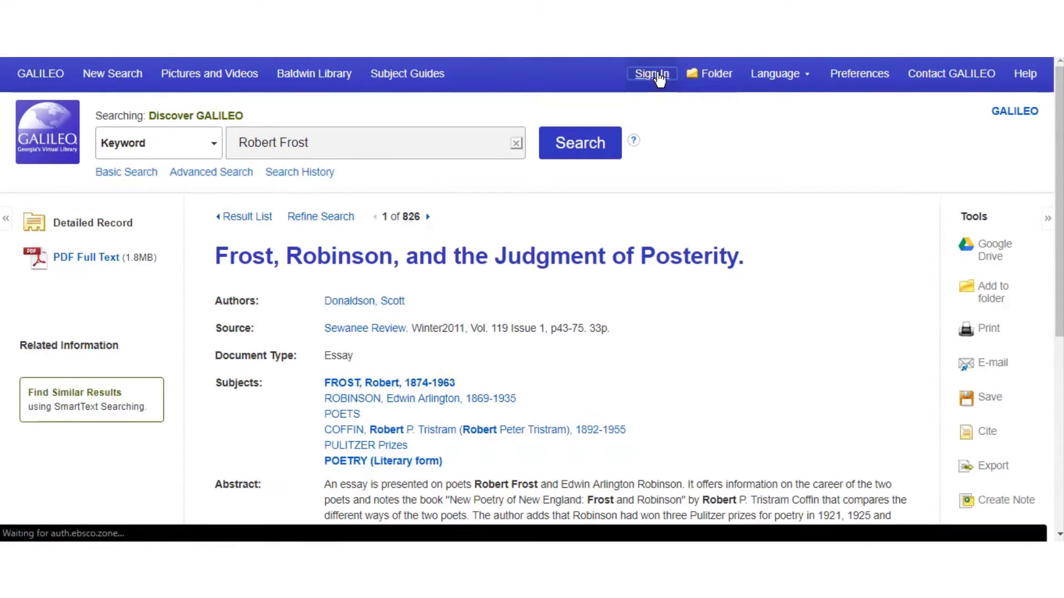
scroll(755, 326, "down", 1)
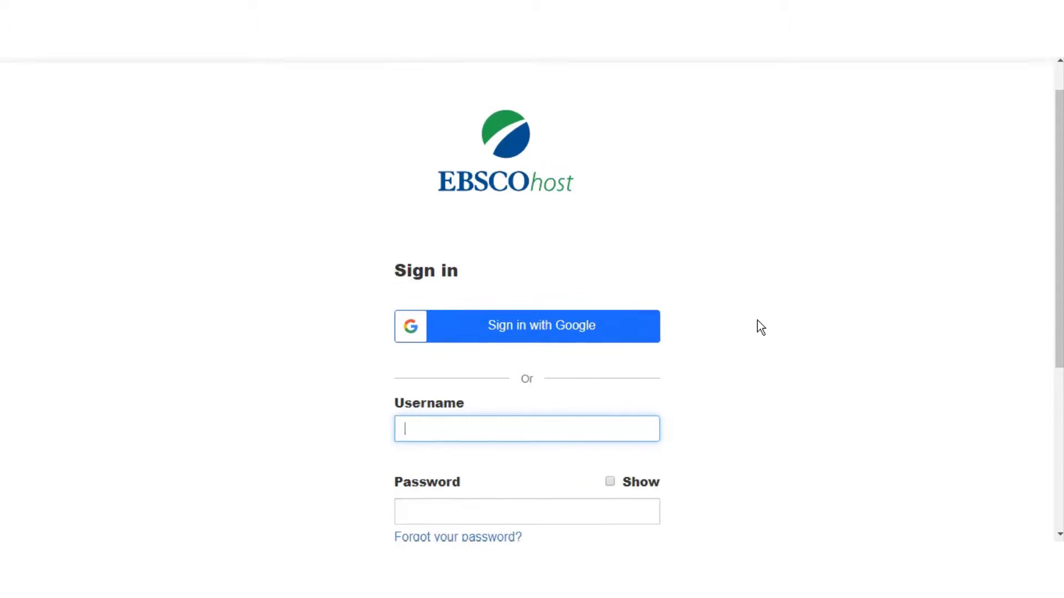
scroll(743, 335, "down", 4)
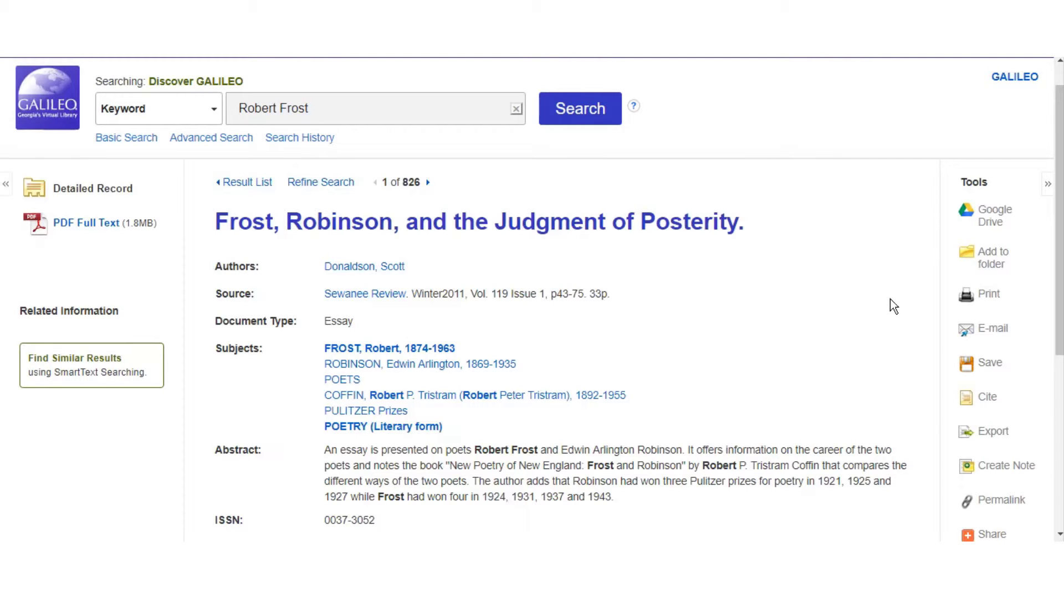
scroll(893, 307, "down", 1)
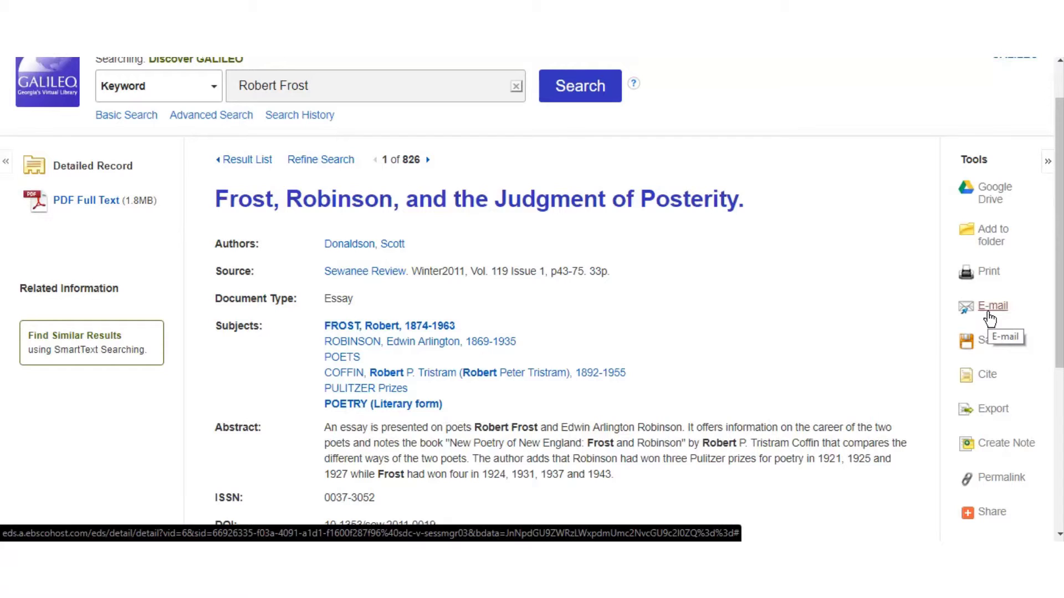
left_click(988, 311)
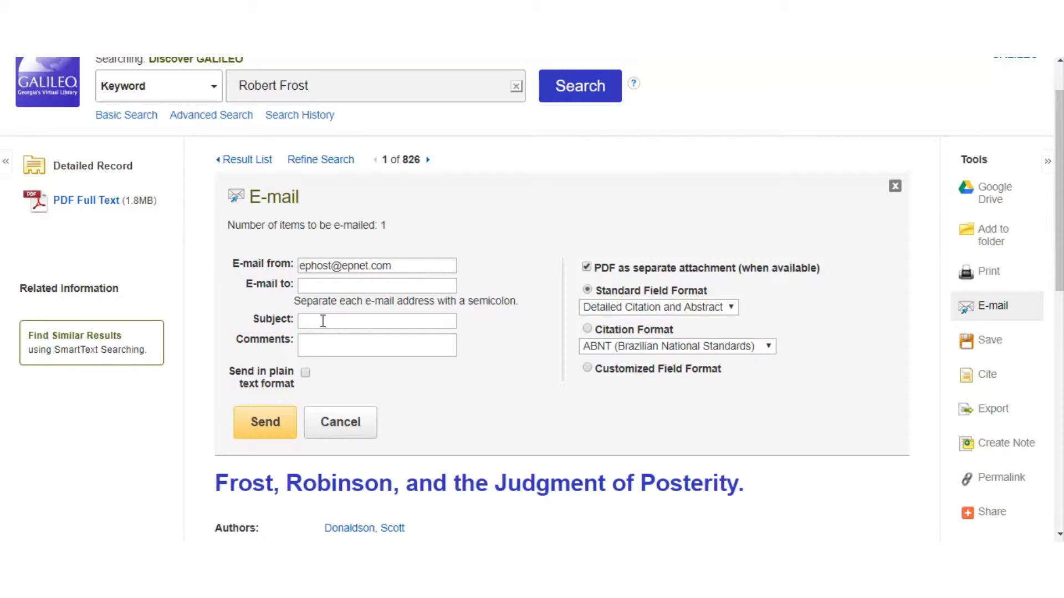
left_click(374, 285)
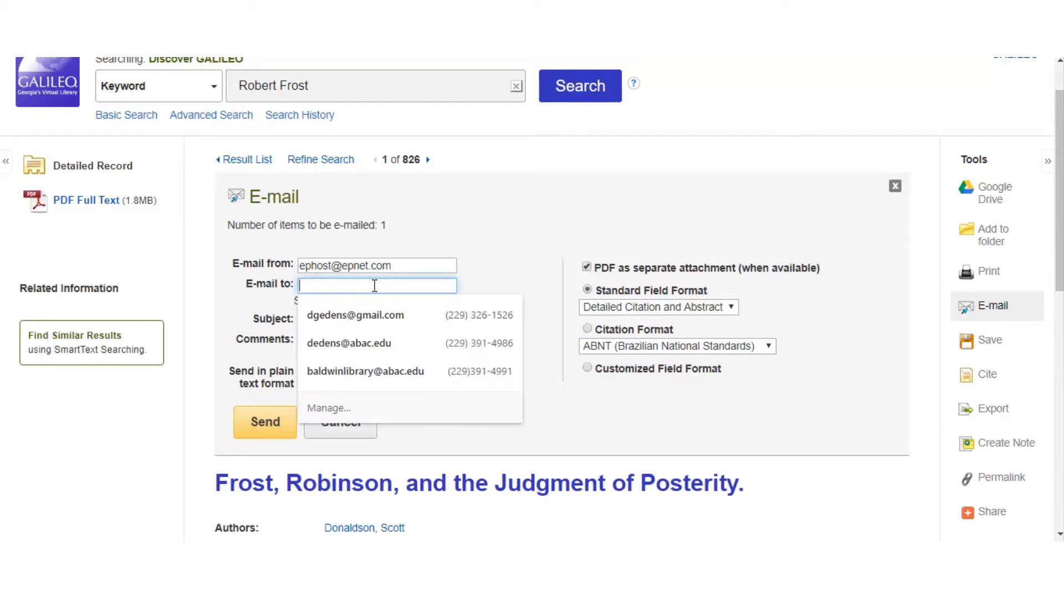
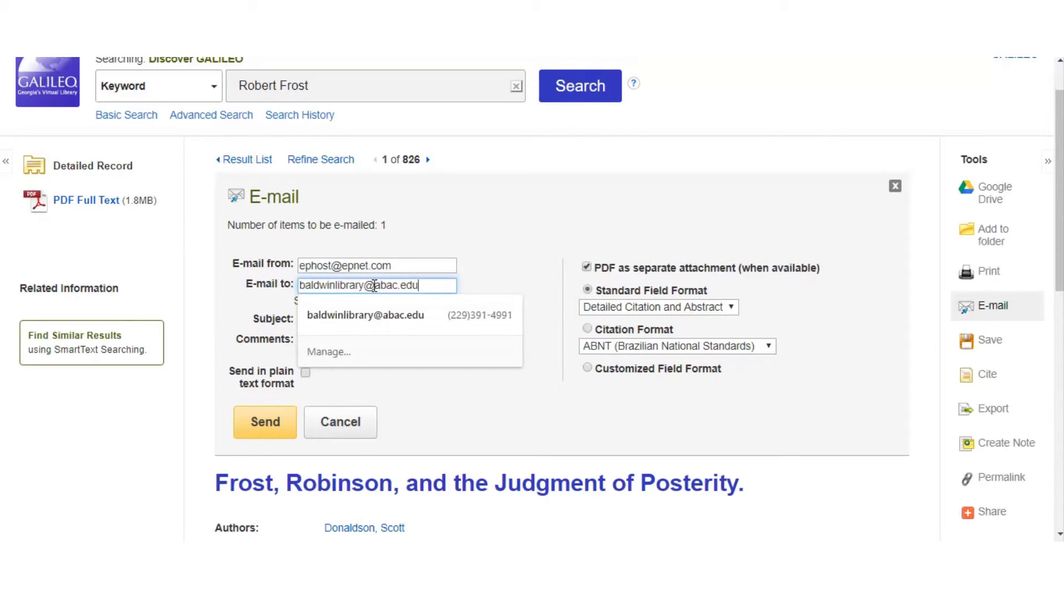
left_click(530, 244)
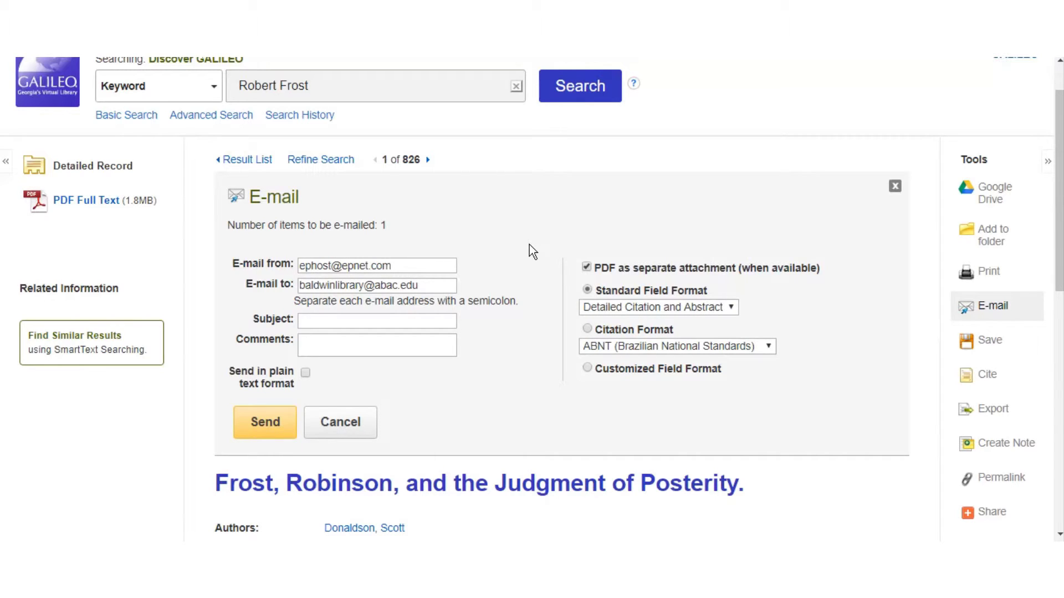
left_click(895, 186)
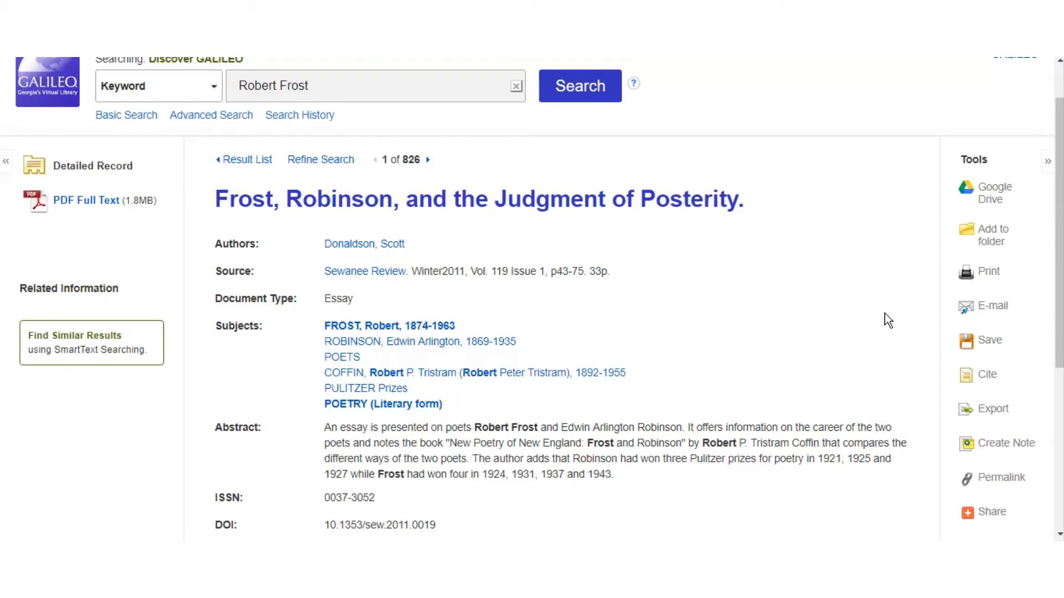
scroll(902, 326, "down", 1)
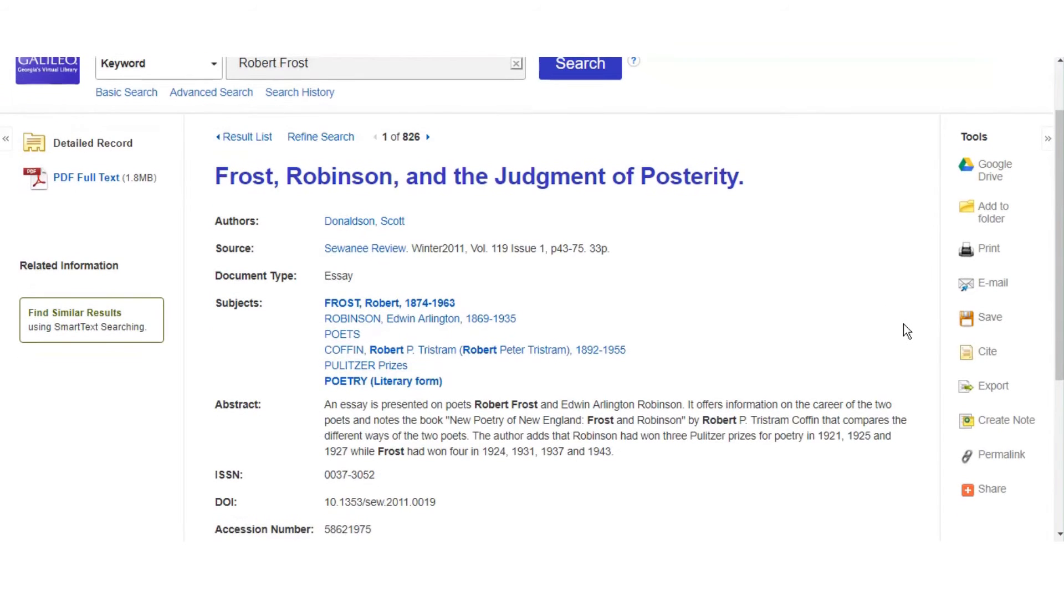
left_click(981, 354)
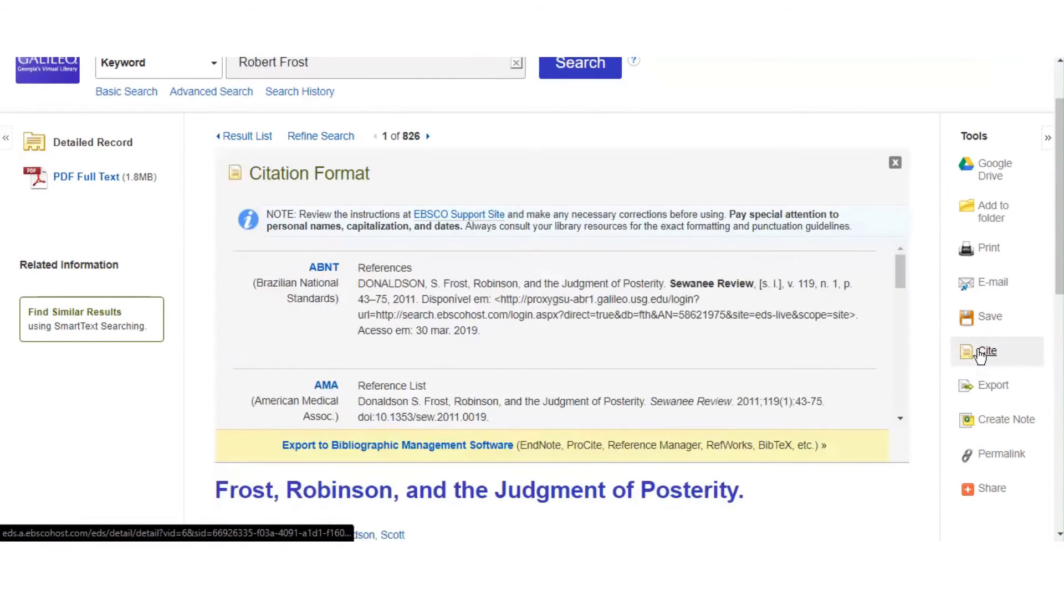
scroll(643, 330, "down", 1)
scroll(644, 330, "down", 3)
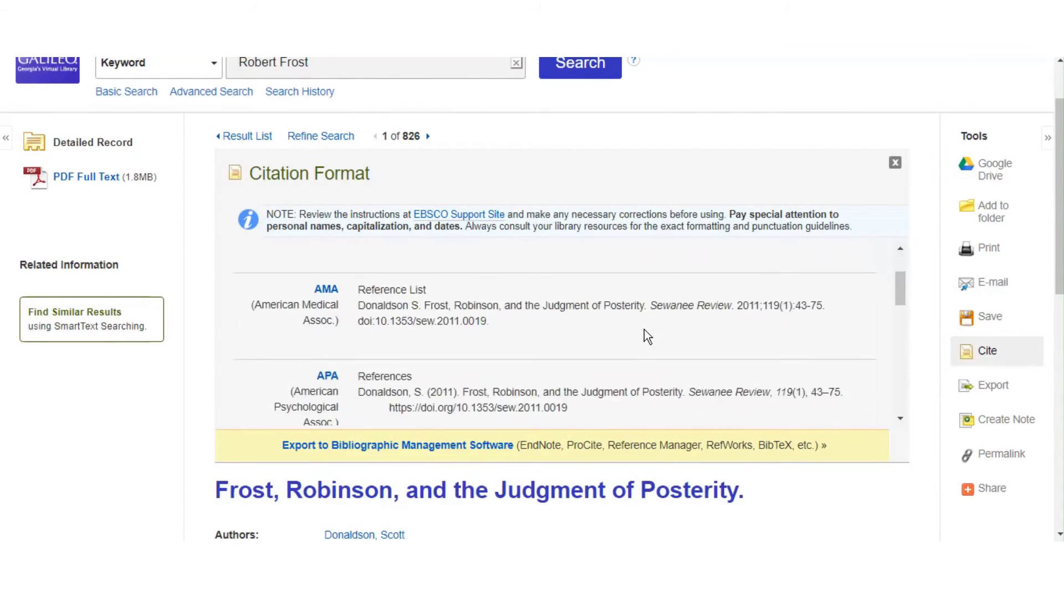
scroll(437, 323, "down", 3)
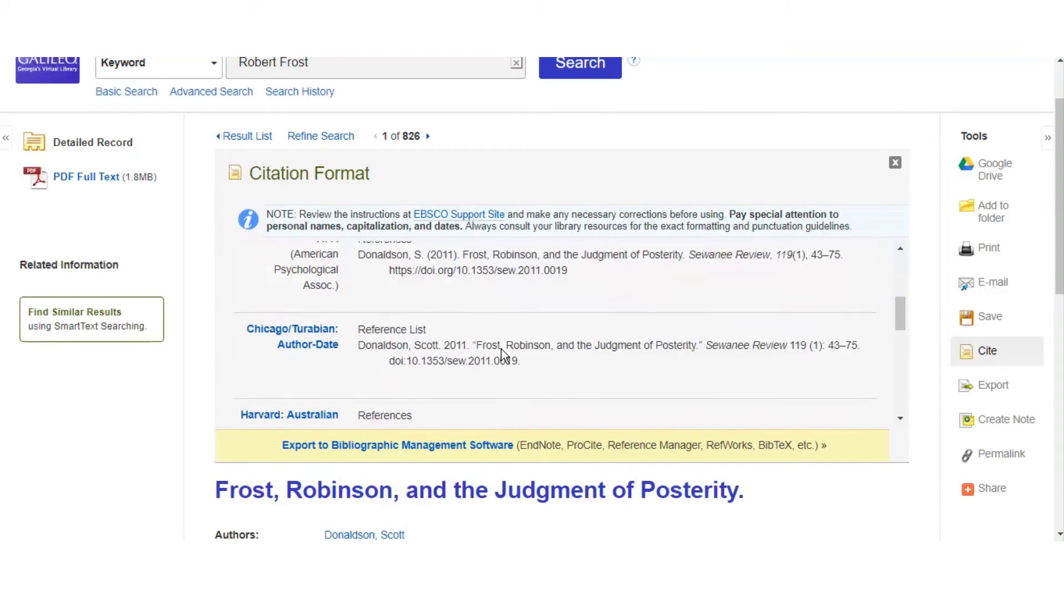
scroll(487, 308, "up", 2)
scroll(487, 307, "up", 5)
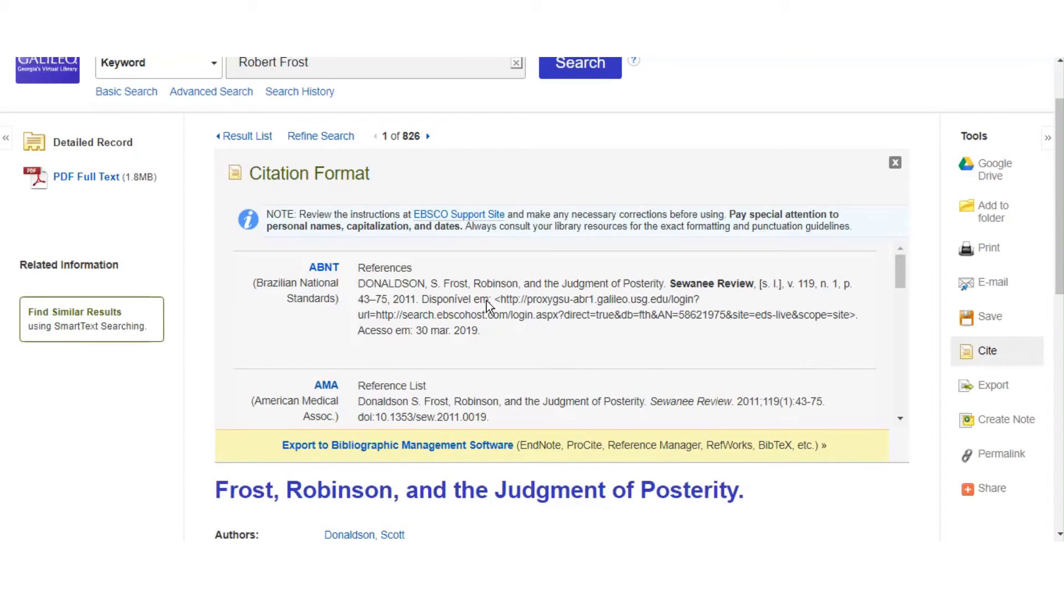
left_click(895, 165)
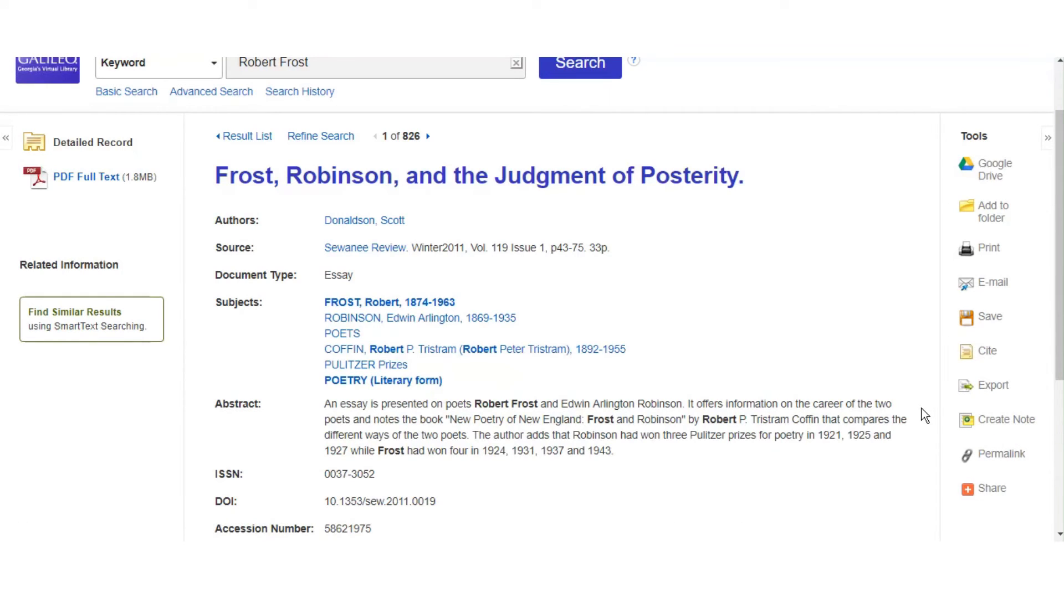
Open the Permalink panel for the 'Frost, Robinson, and the Judgment of Posterity' record
left_click(1003, 454)
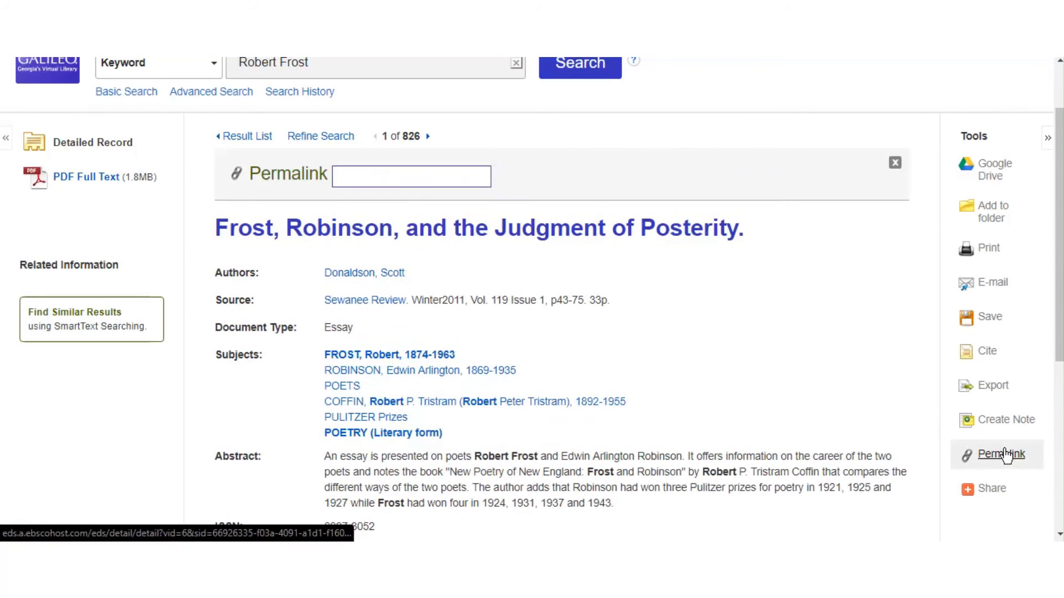